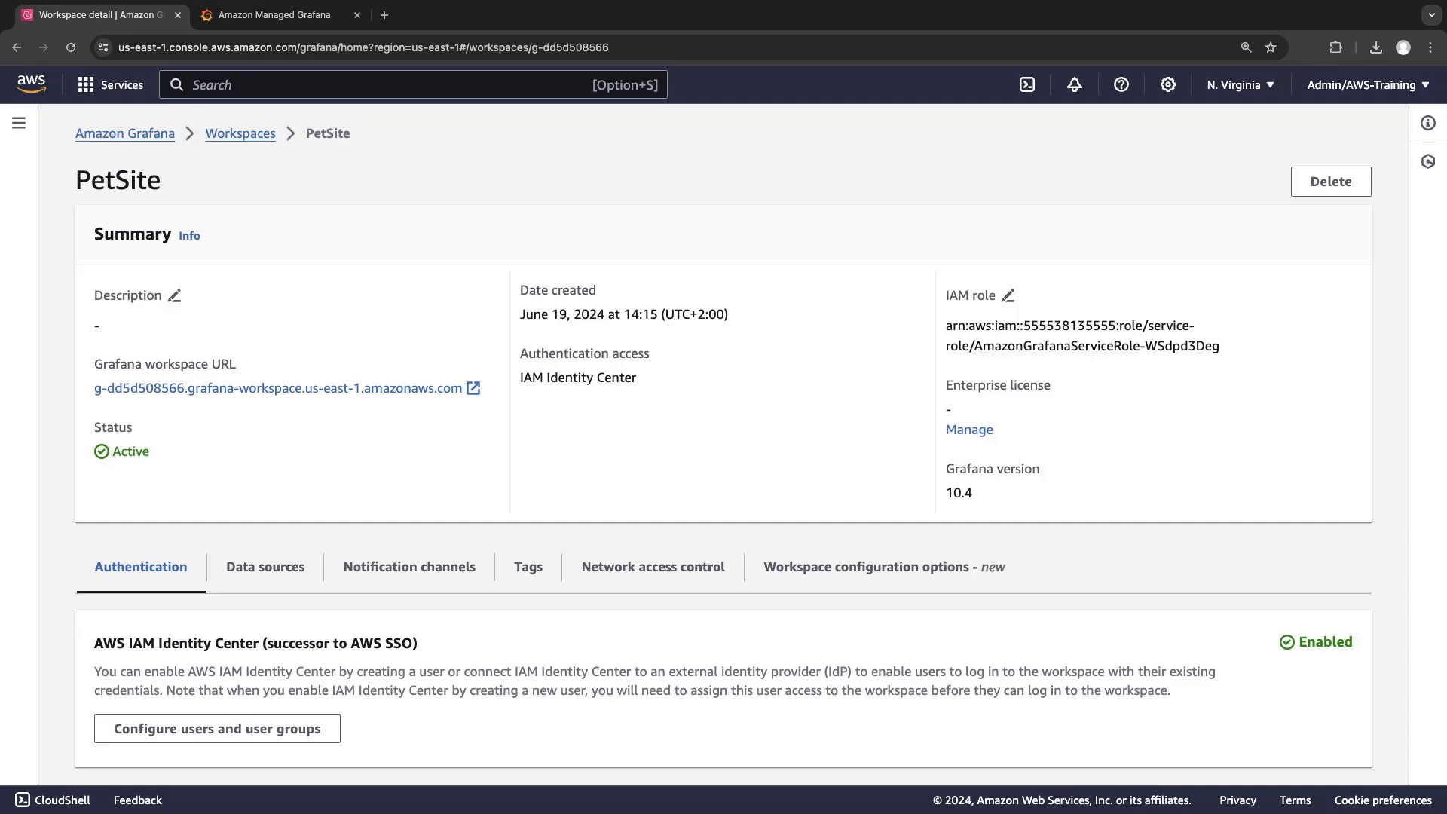
# Show the PetSite workspace's users, then its groups grafana_admins, grafana_editors and grafana_viewers
pyautogui.click(321, 729)
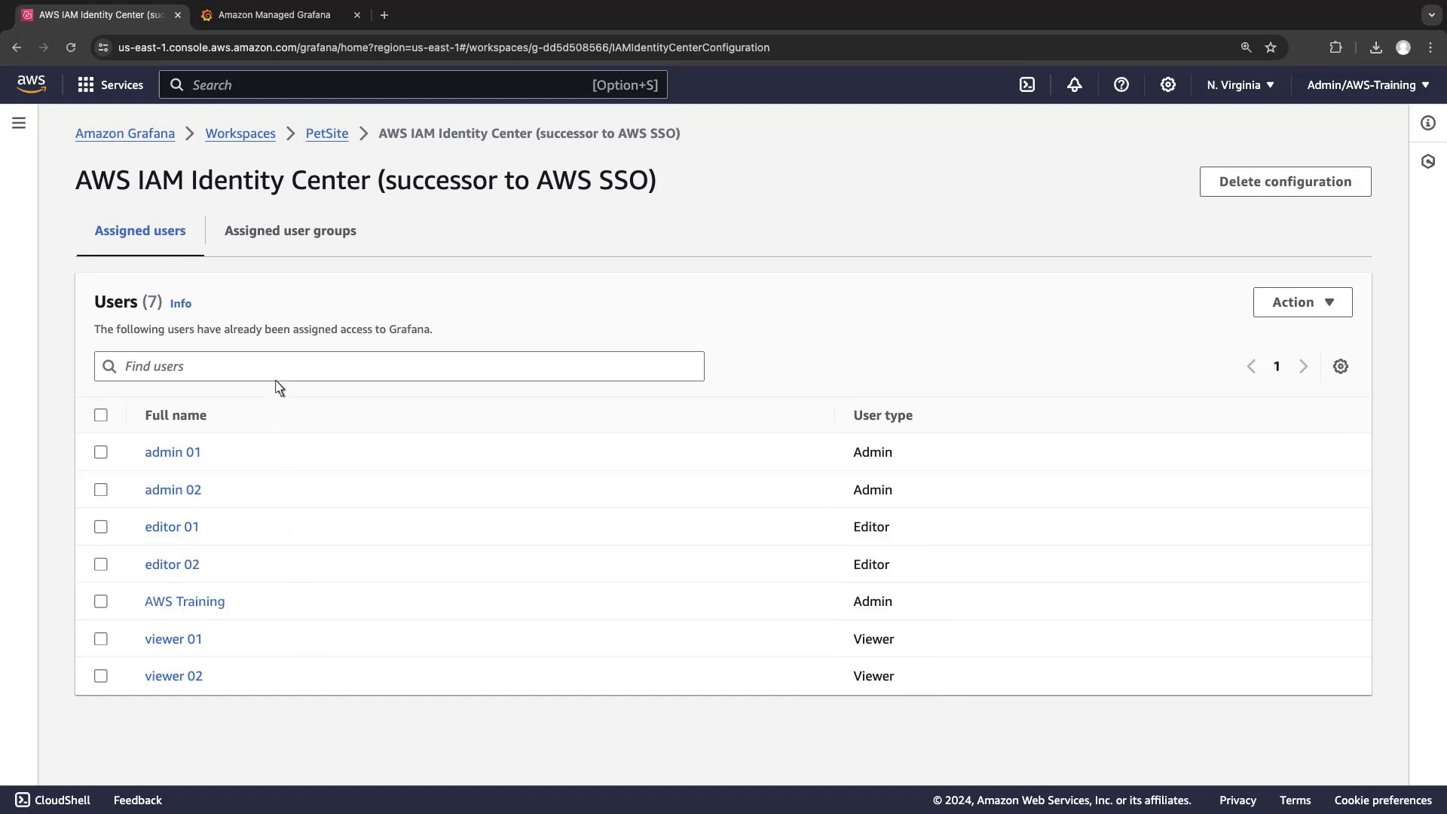
pyautogui.click(267, 255)
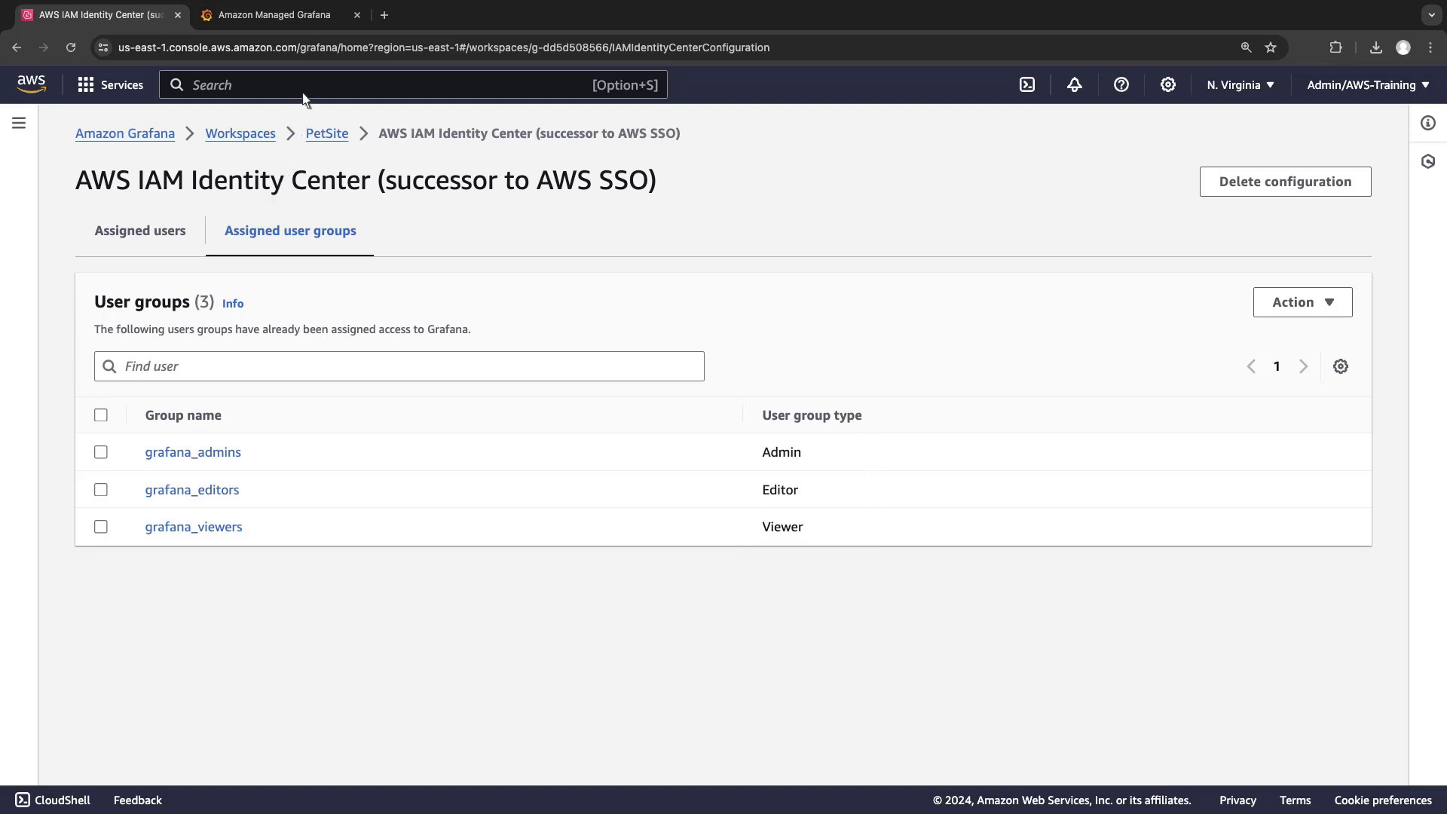
# Sign in to the Grafana workspace and go to Administration > Users and access > Teams
pyautogui.click(302, 15)
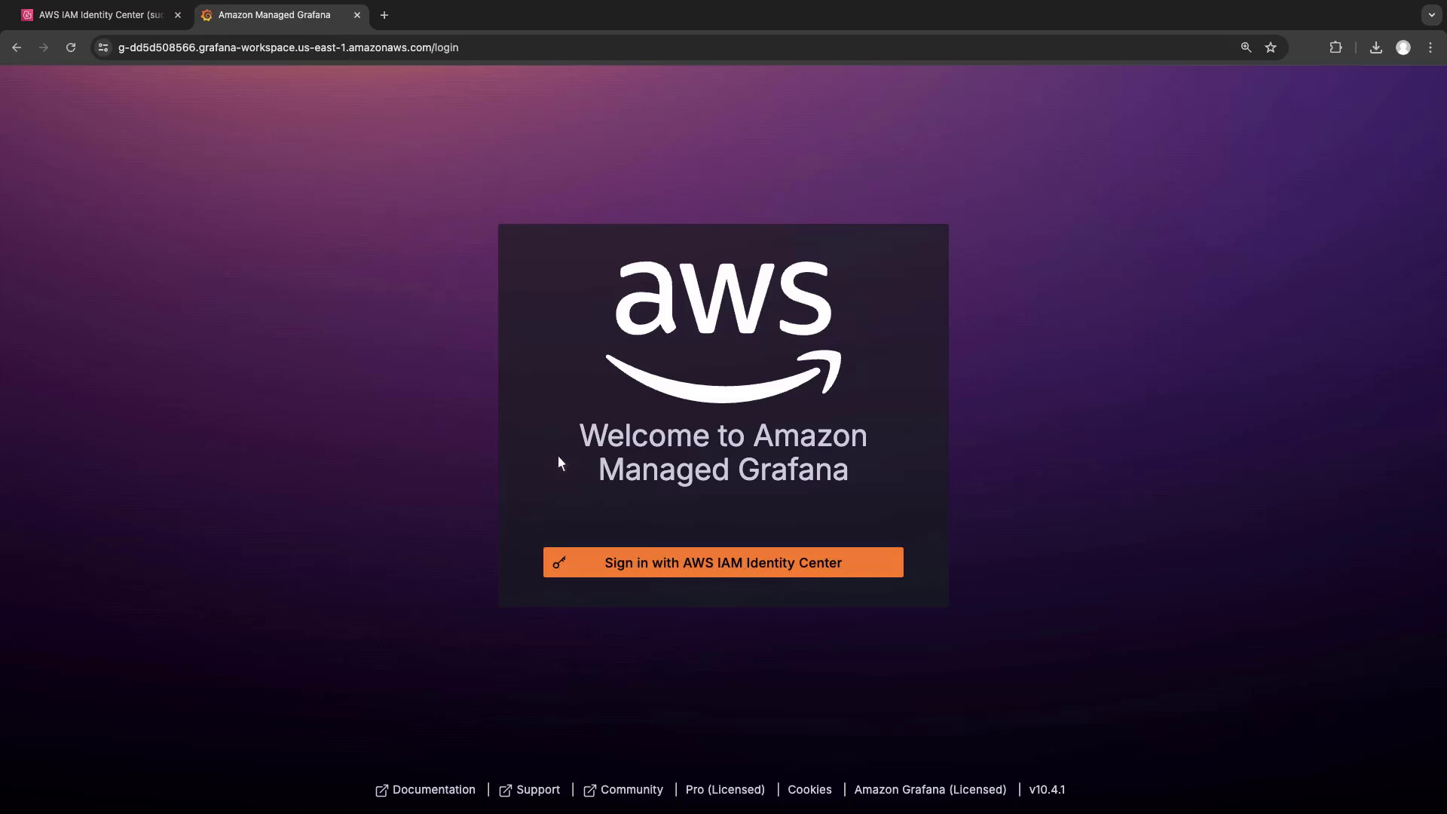
pyautogui.click(570, 567)
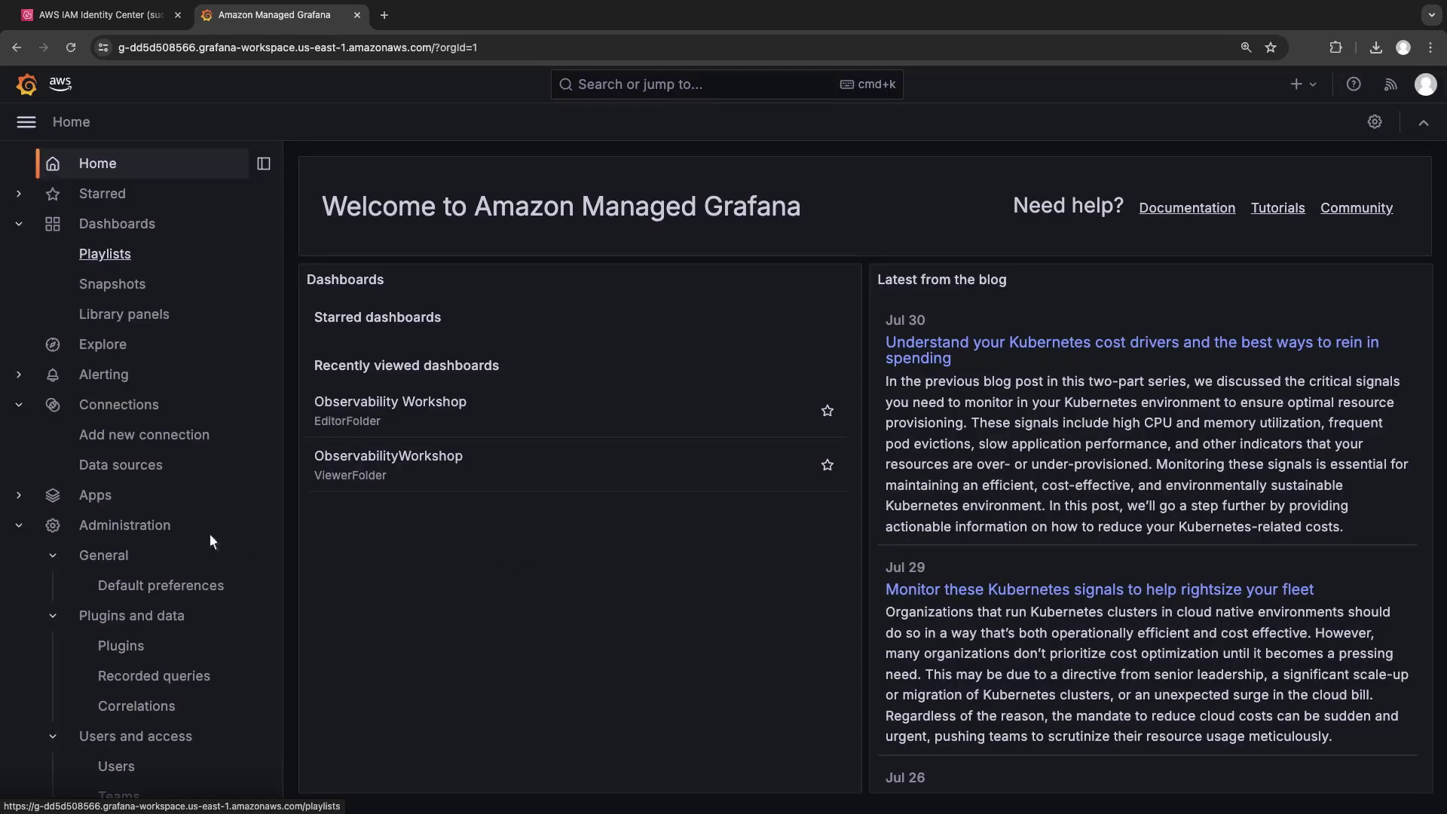
pyautogui.click(161, 527)
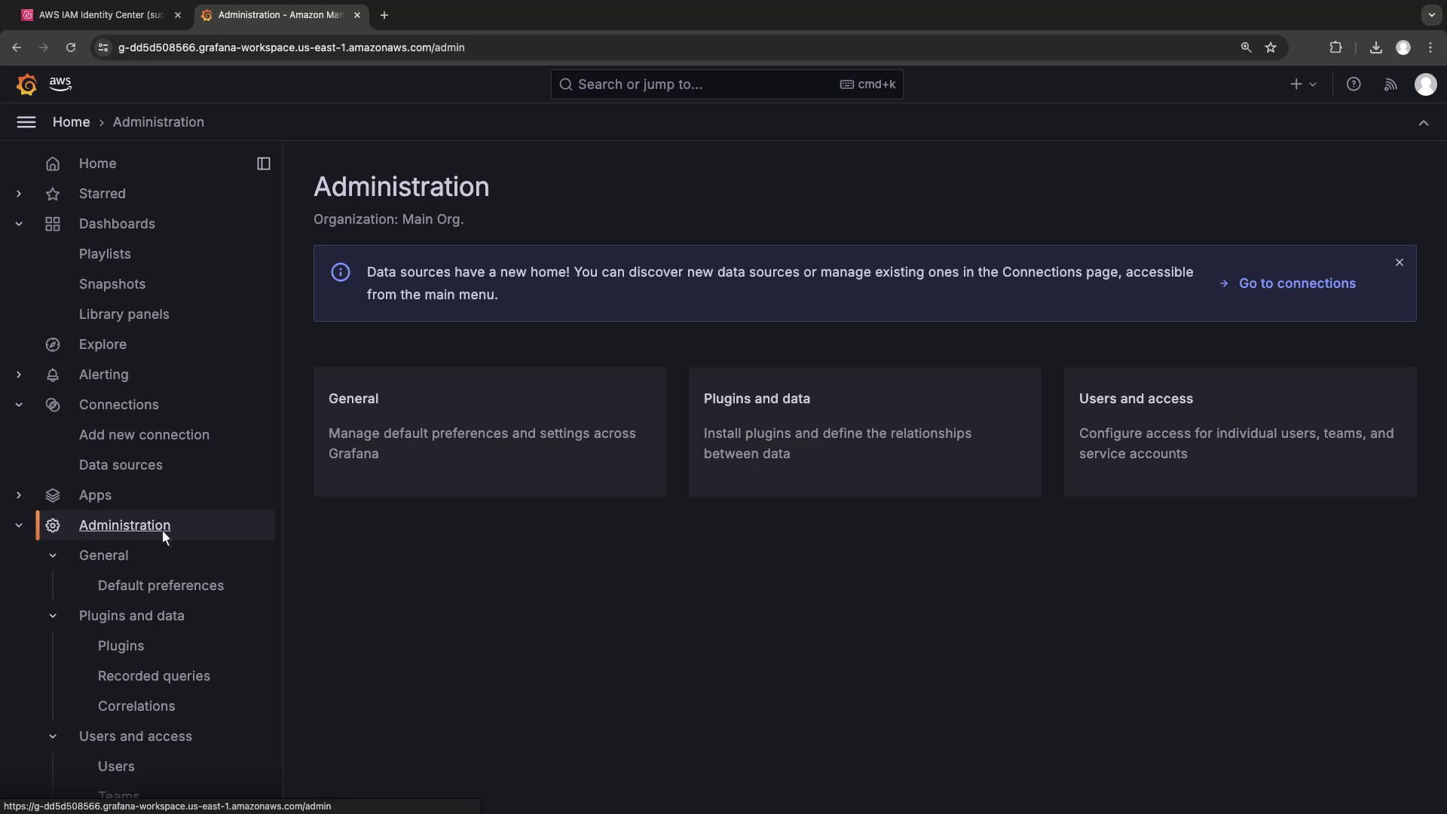
pyautogui.click(187, 742)
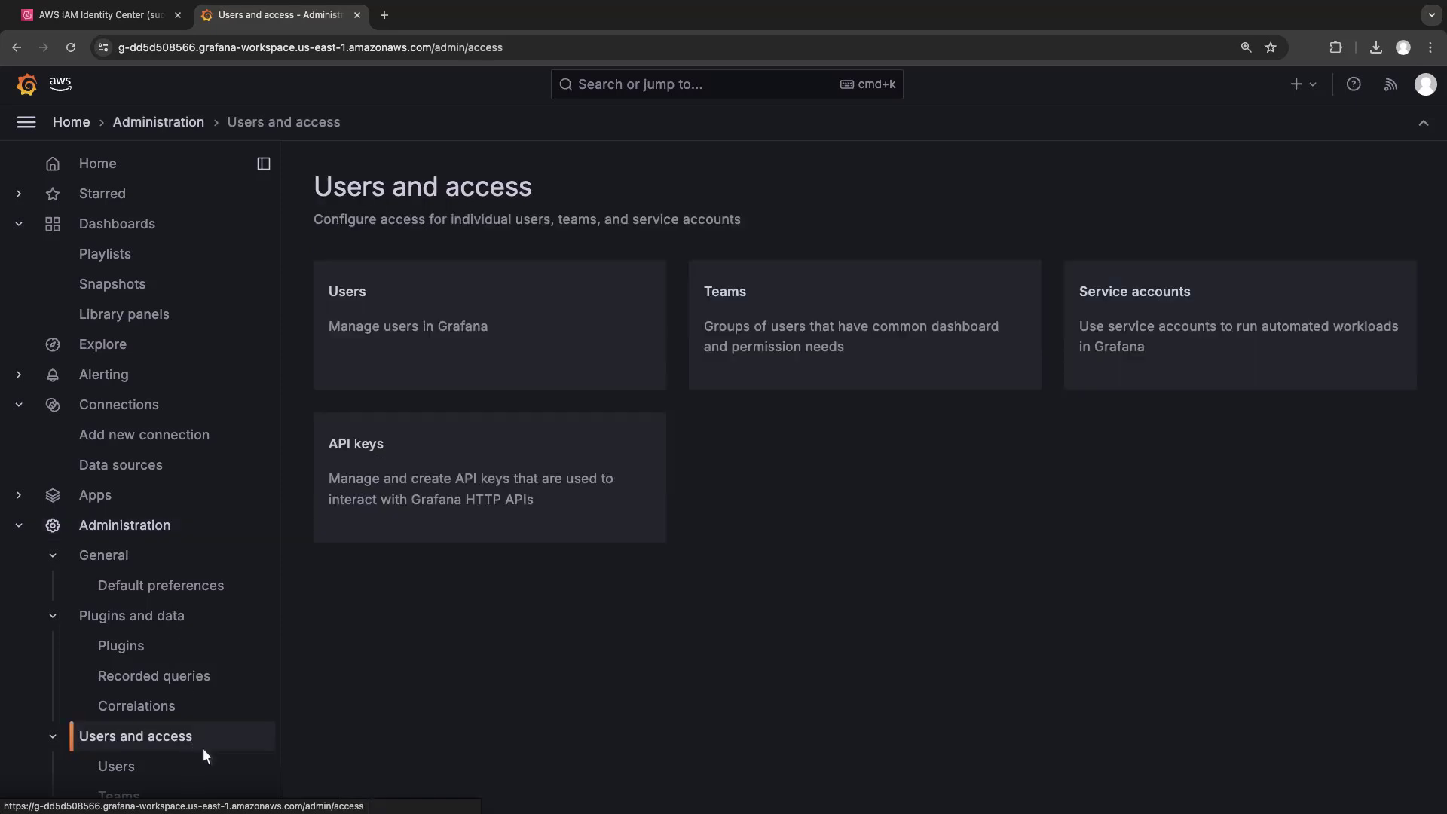
pyautogui.scroll(-2, 256, 788)
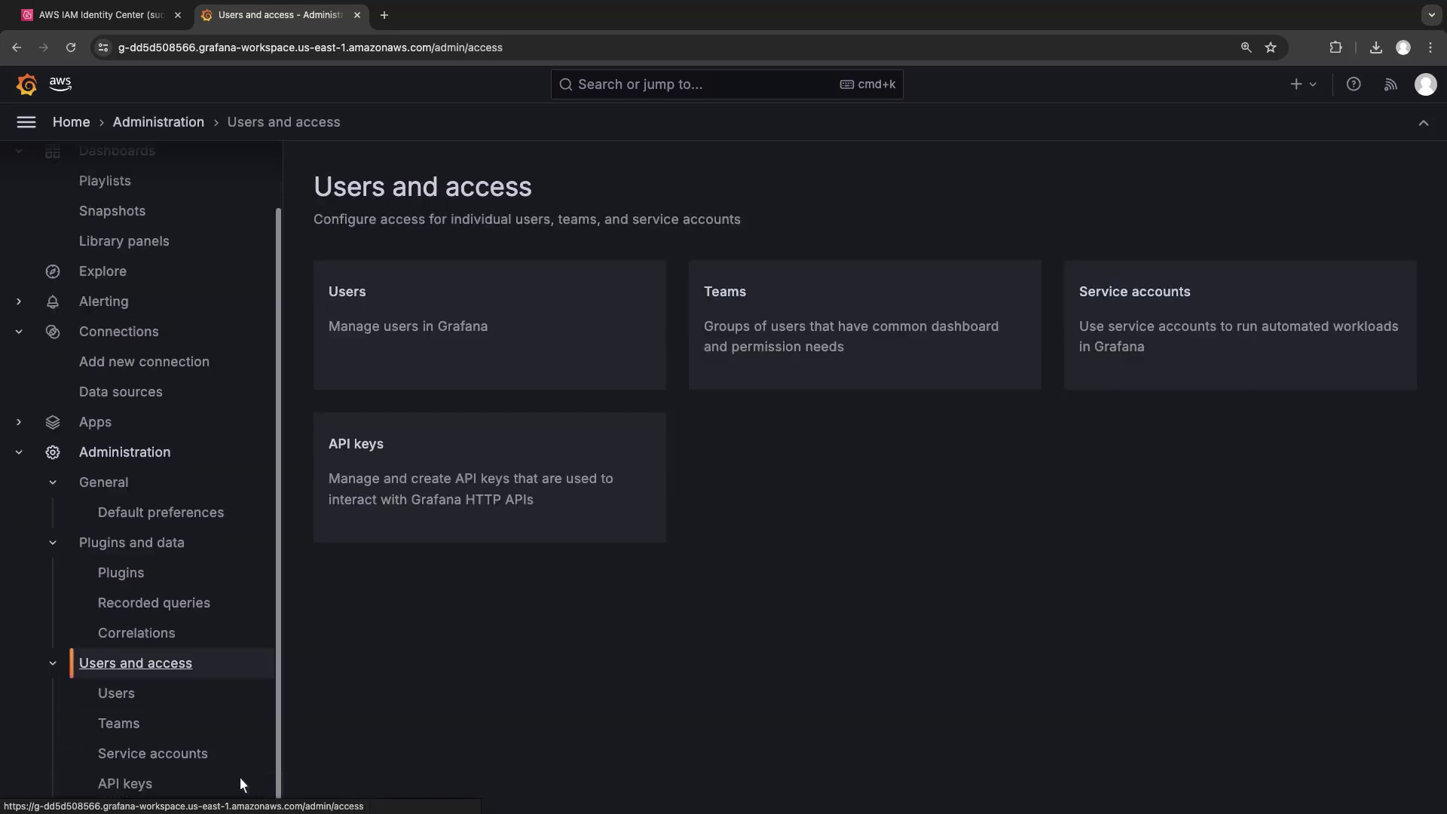
pyautogui.click(136, 726)
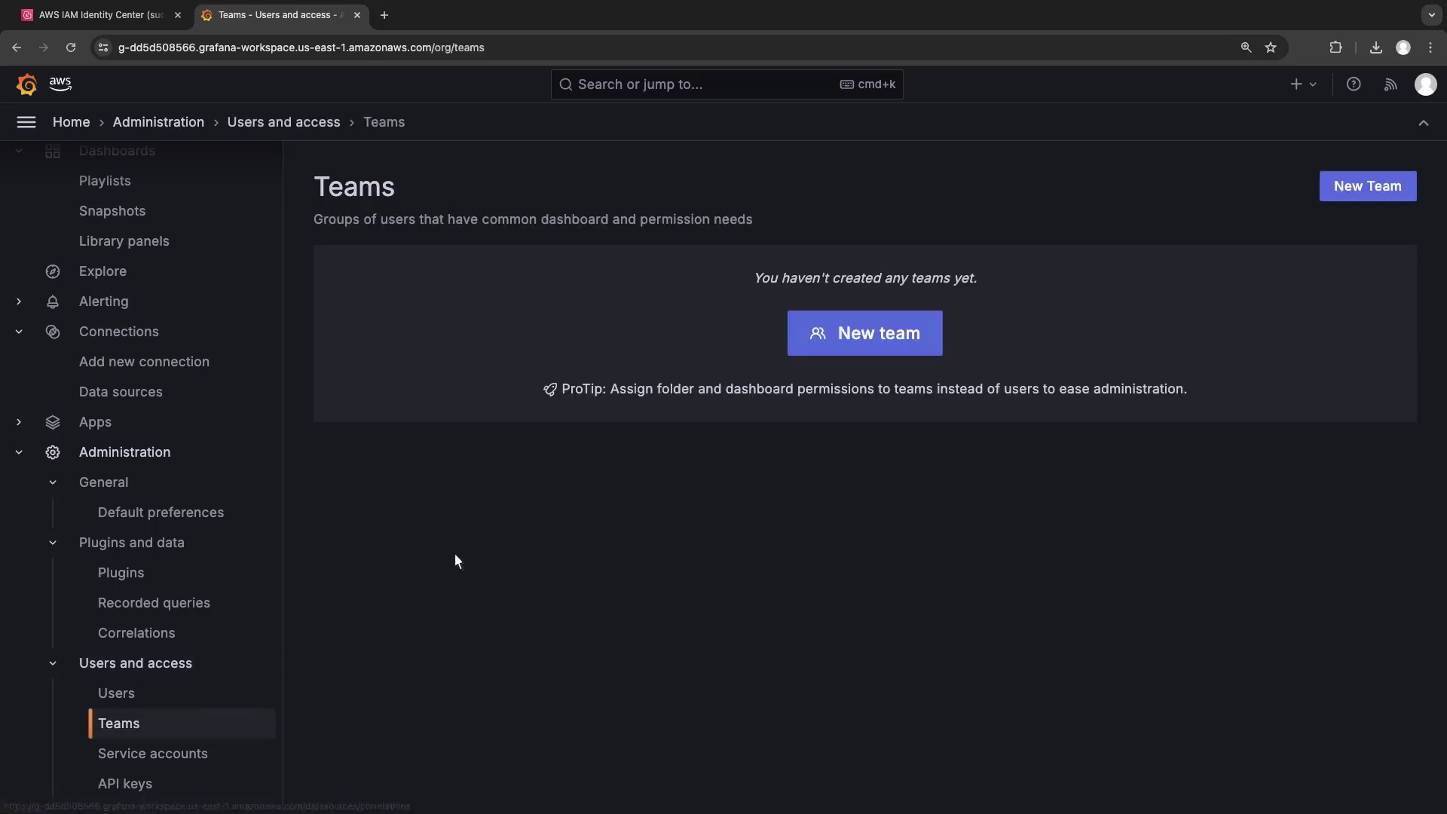
# Create a new team named GrafanaEditors
pyautogui.click(850, 339)
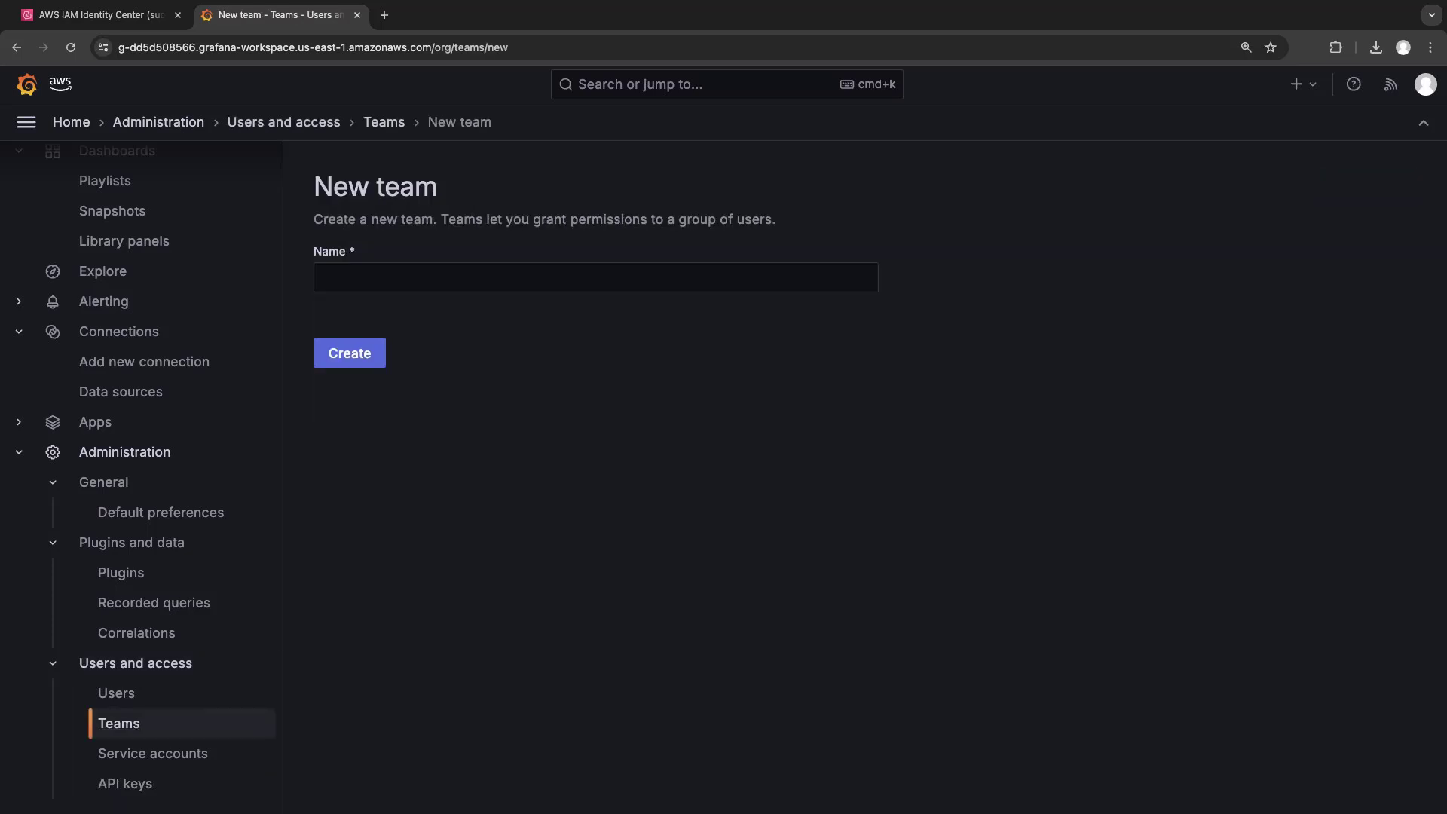
pyautogui.click(336, 282)
pyautogui.write('GrafanaEditors')
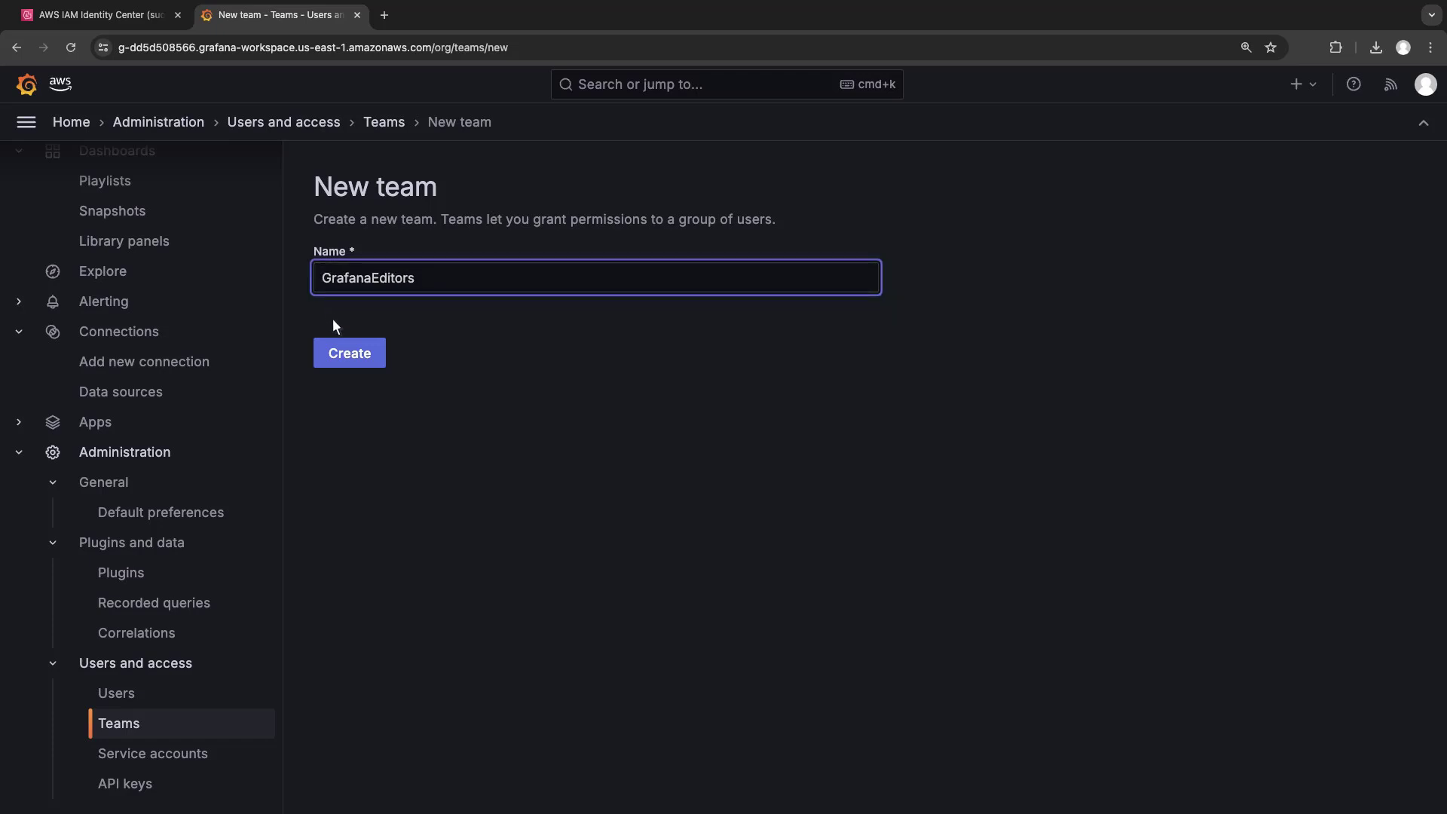
pyautogui.click(341, 357)
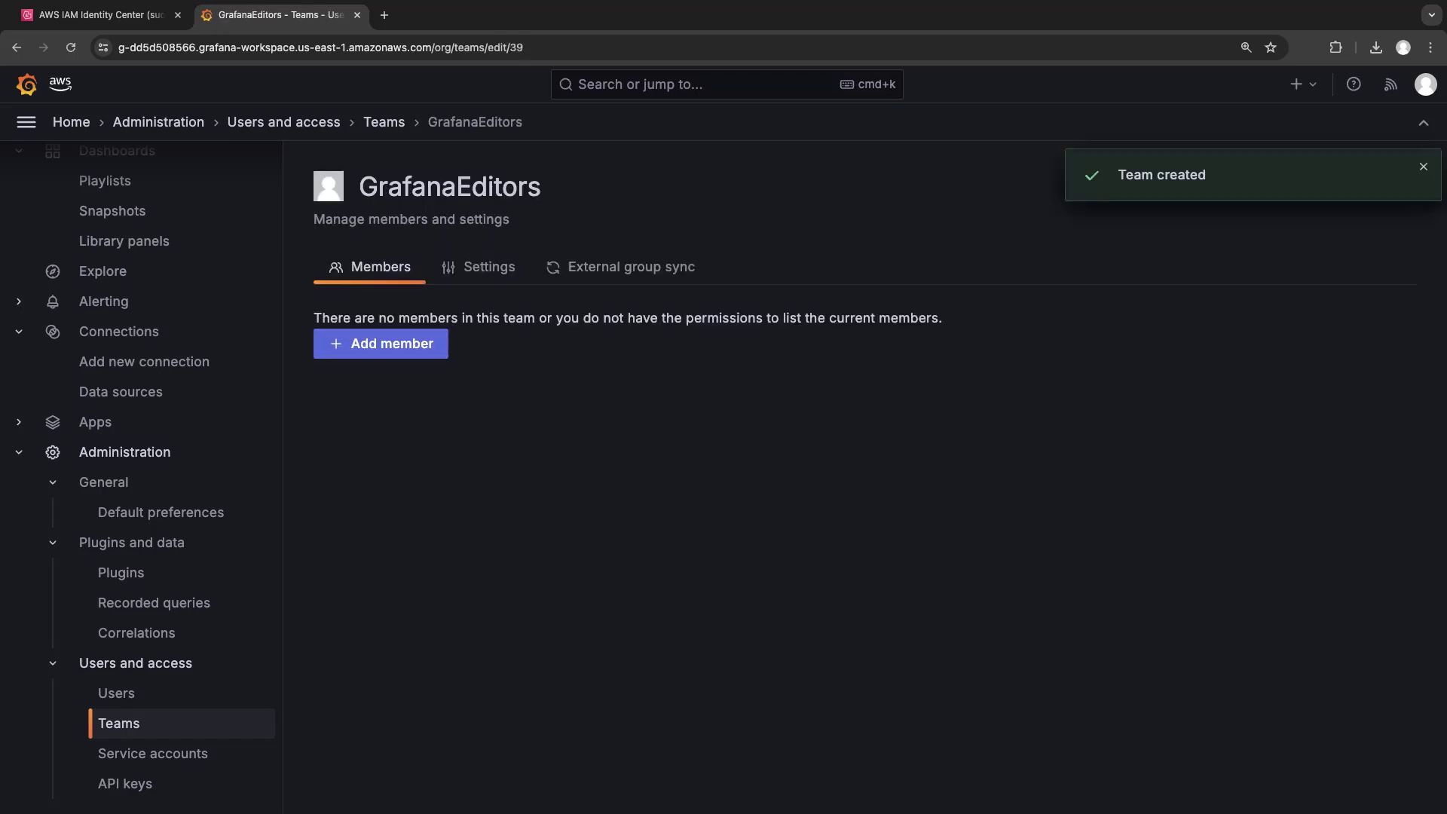
# Add the first editor user to GrafanaEditors as a user member
pyautogui.click(364, 353)
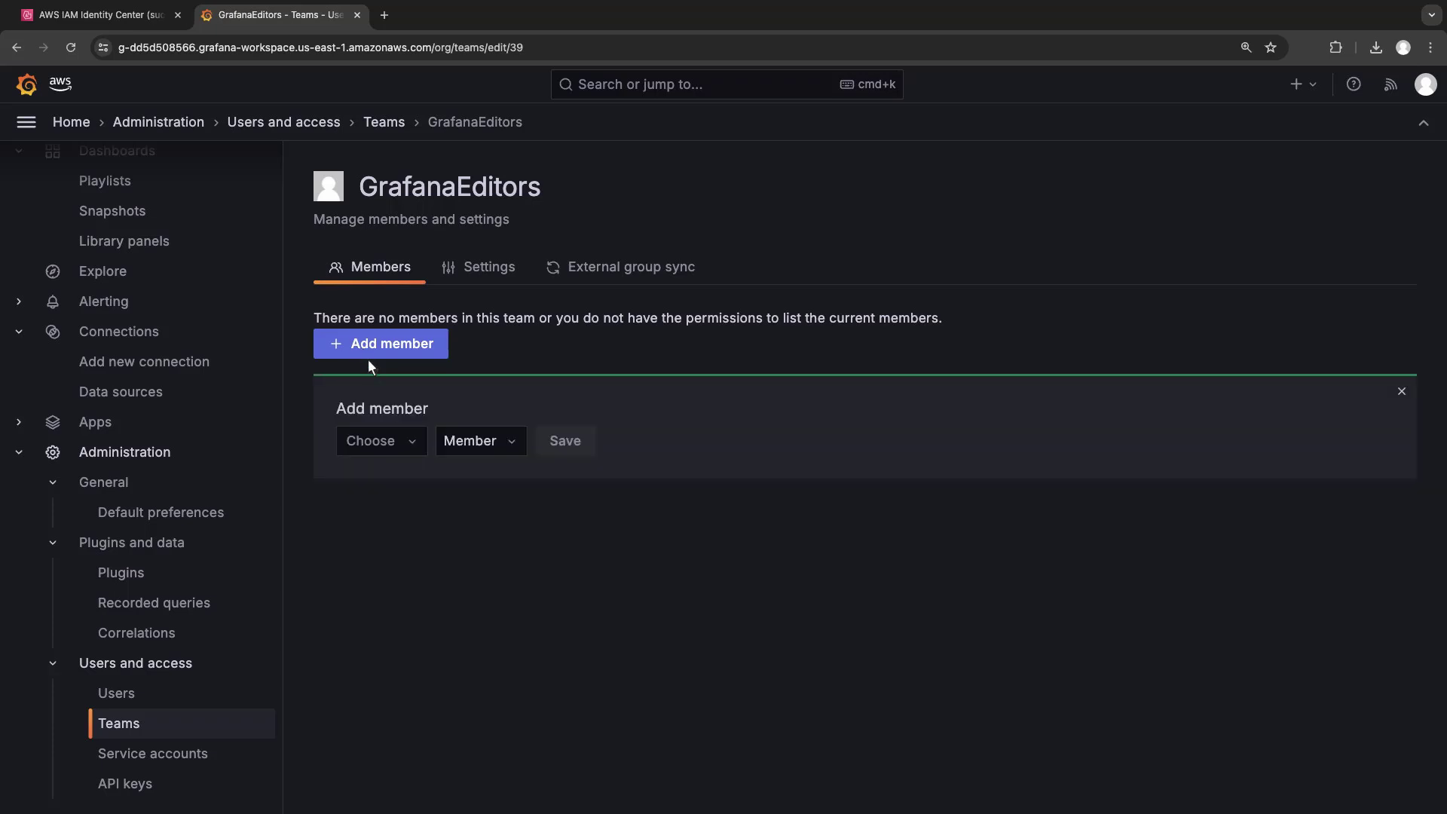
pyautogui.click(414, 452)
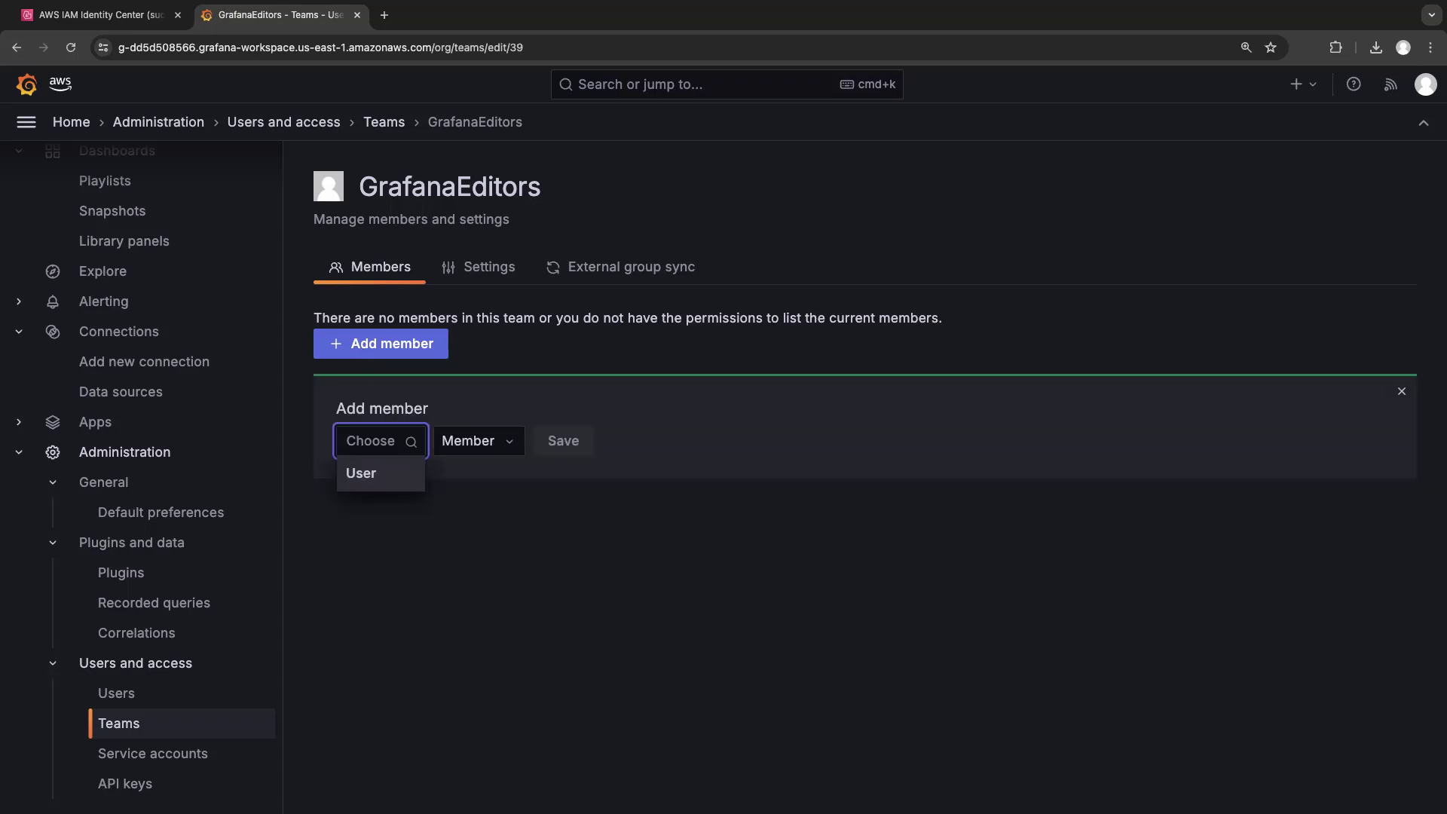
pyautogui.click(379, 476)
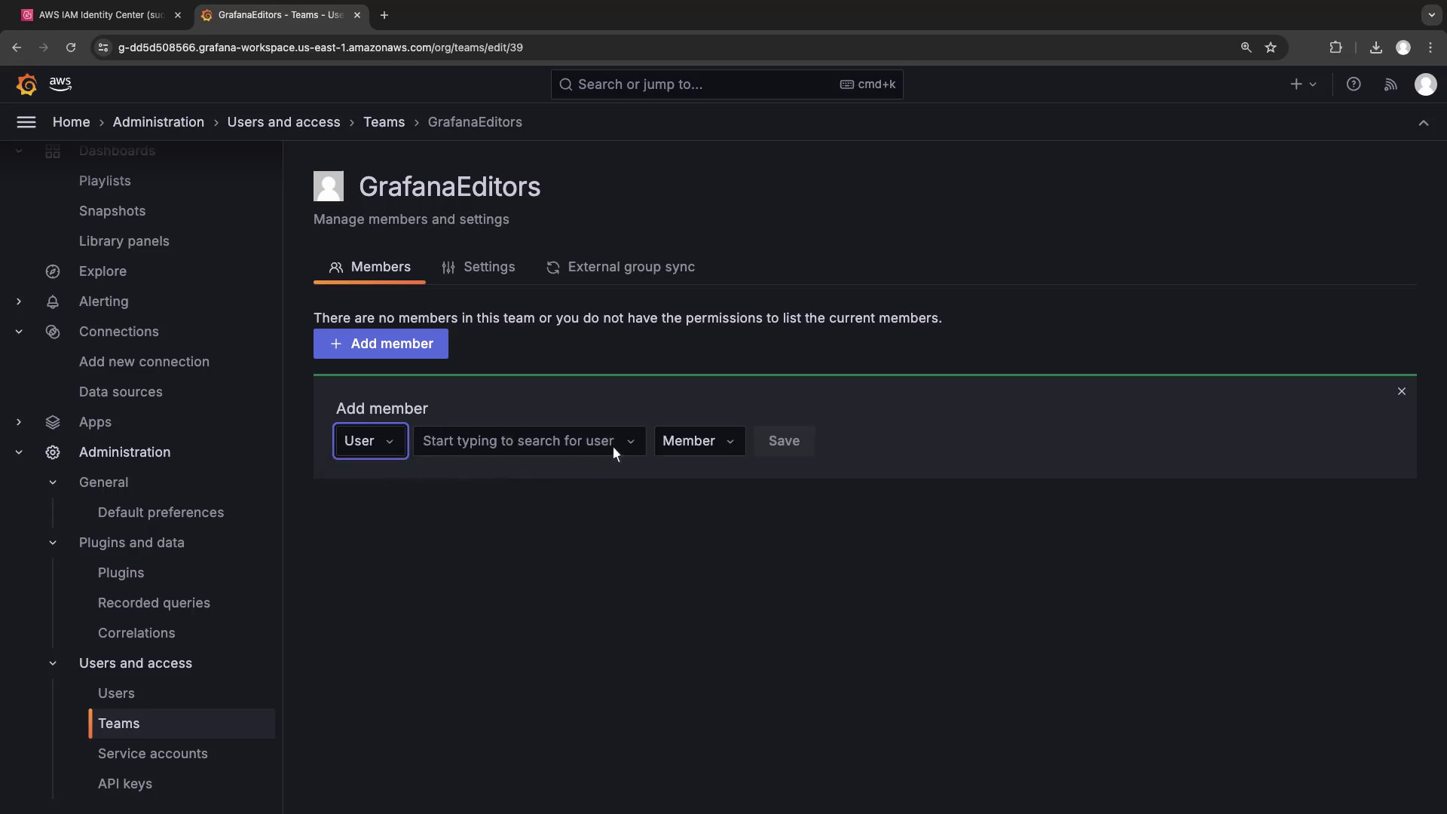
pyautogui.click(631, 449)
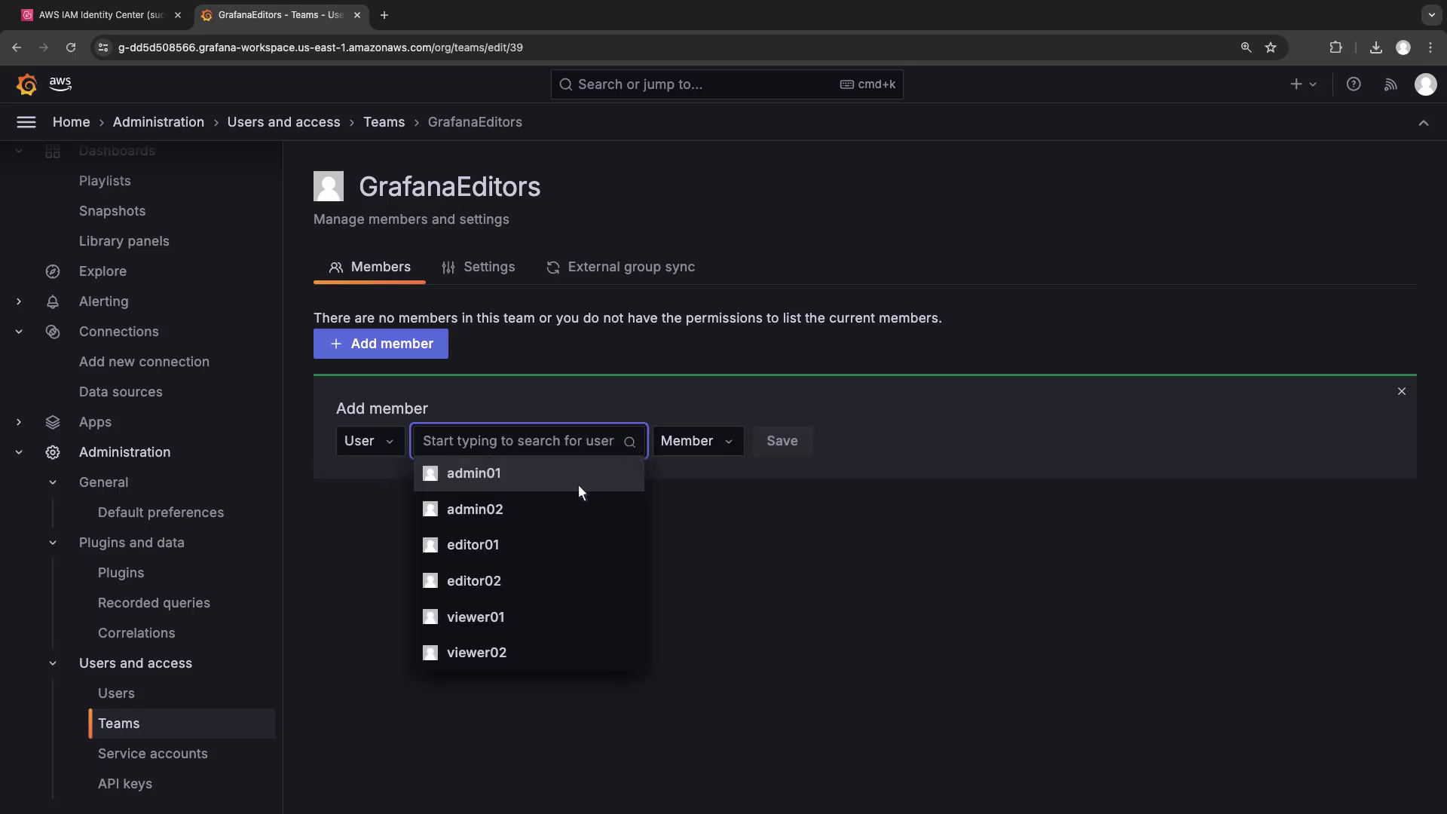
pyautogui.click(497, 553)
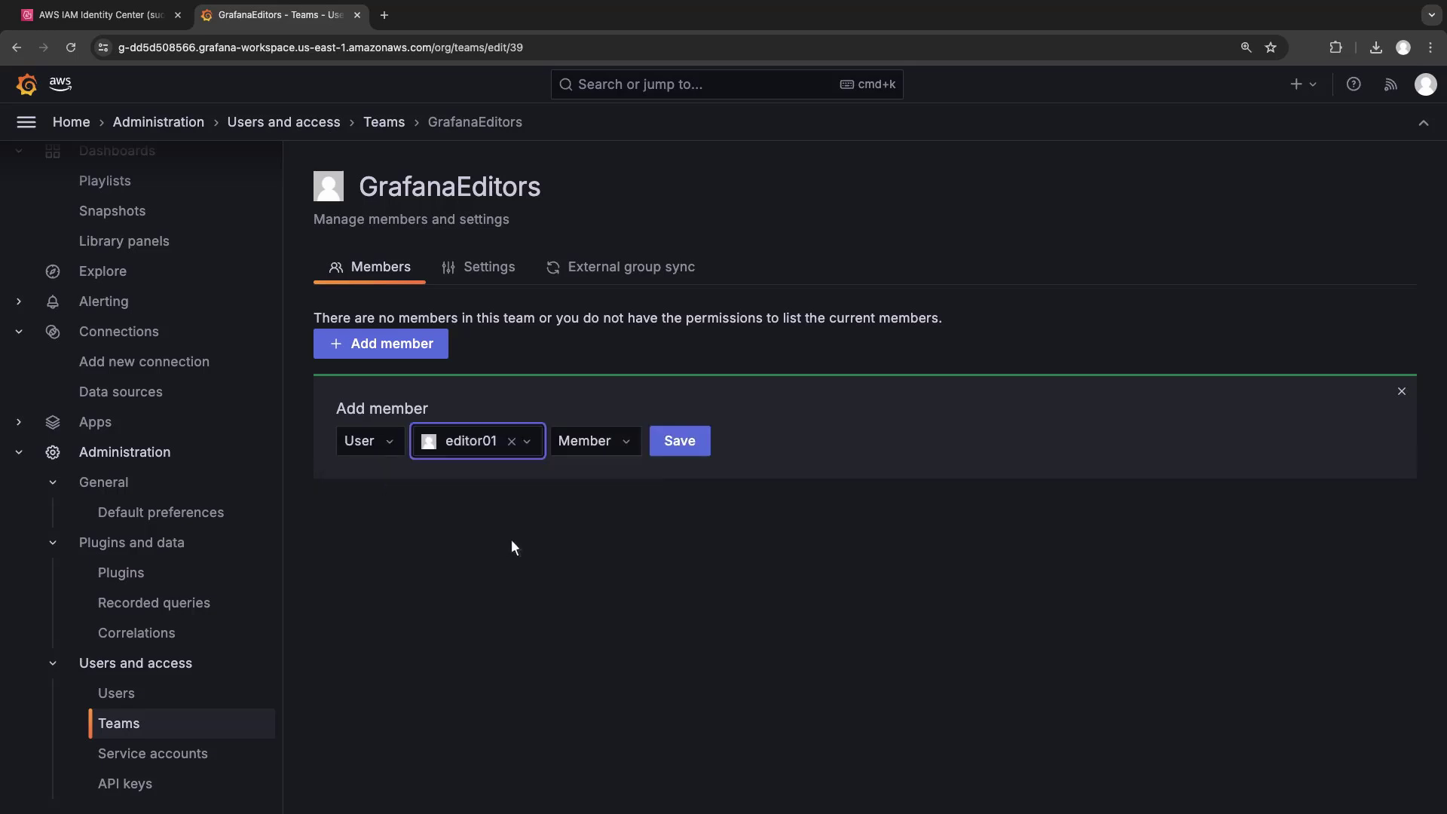
pyautogui.click(679, 445)
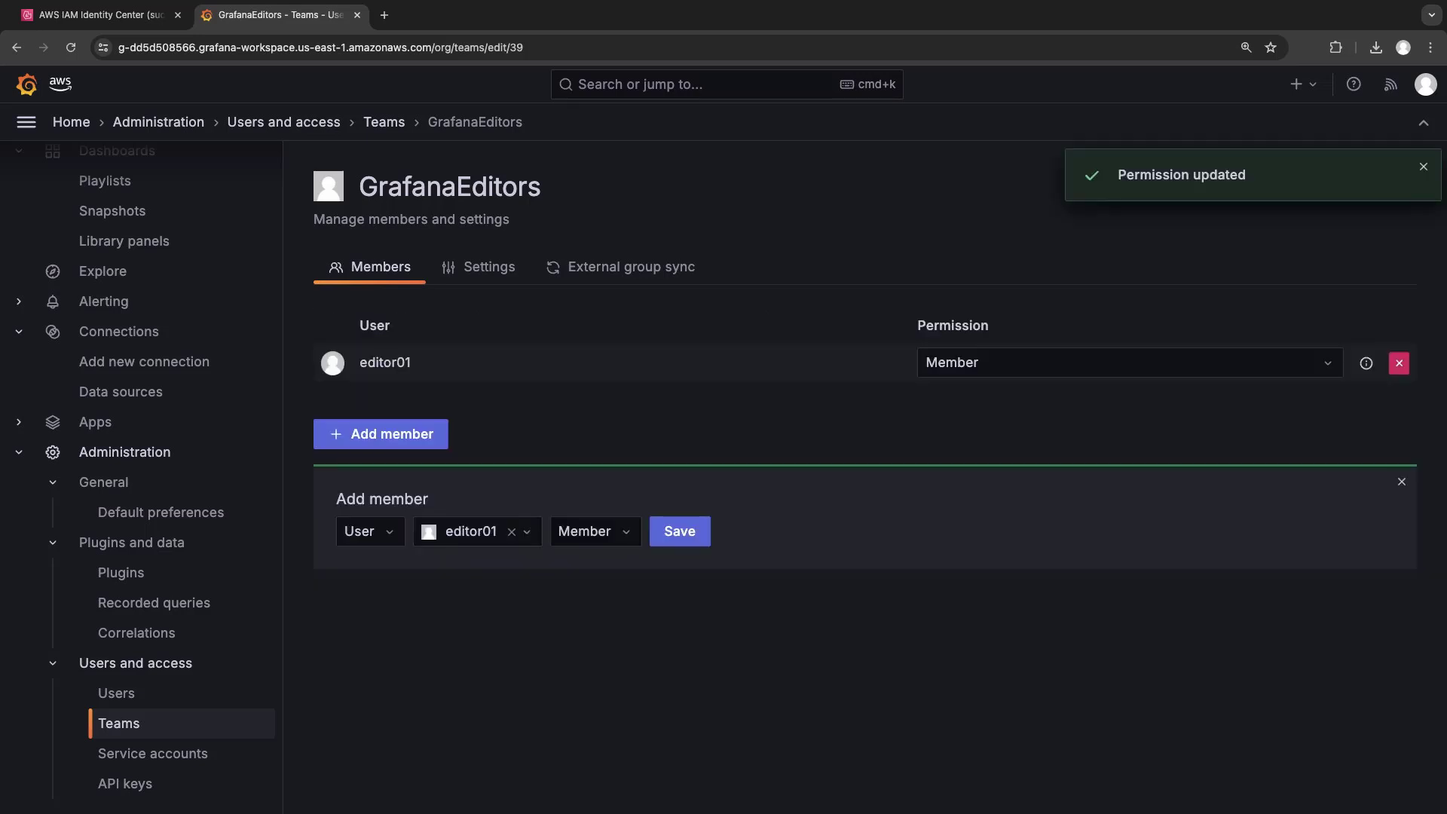
# Add the second editor user to the team and return to the Teams list
pyautogui.click(511, 532)
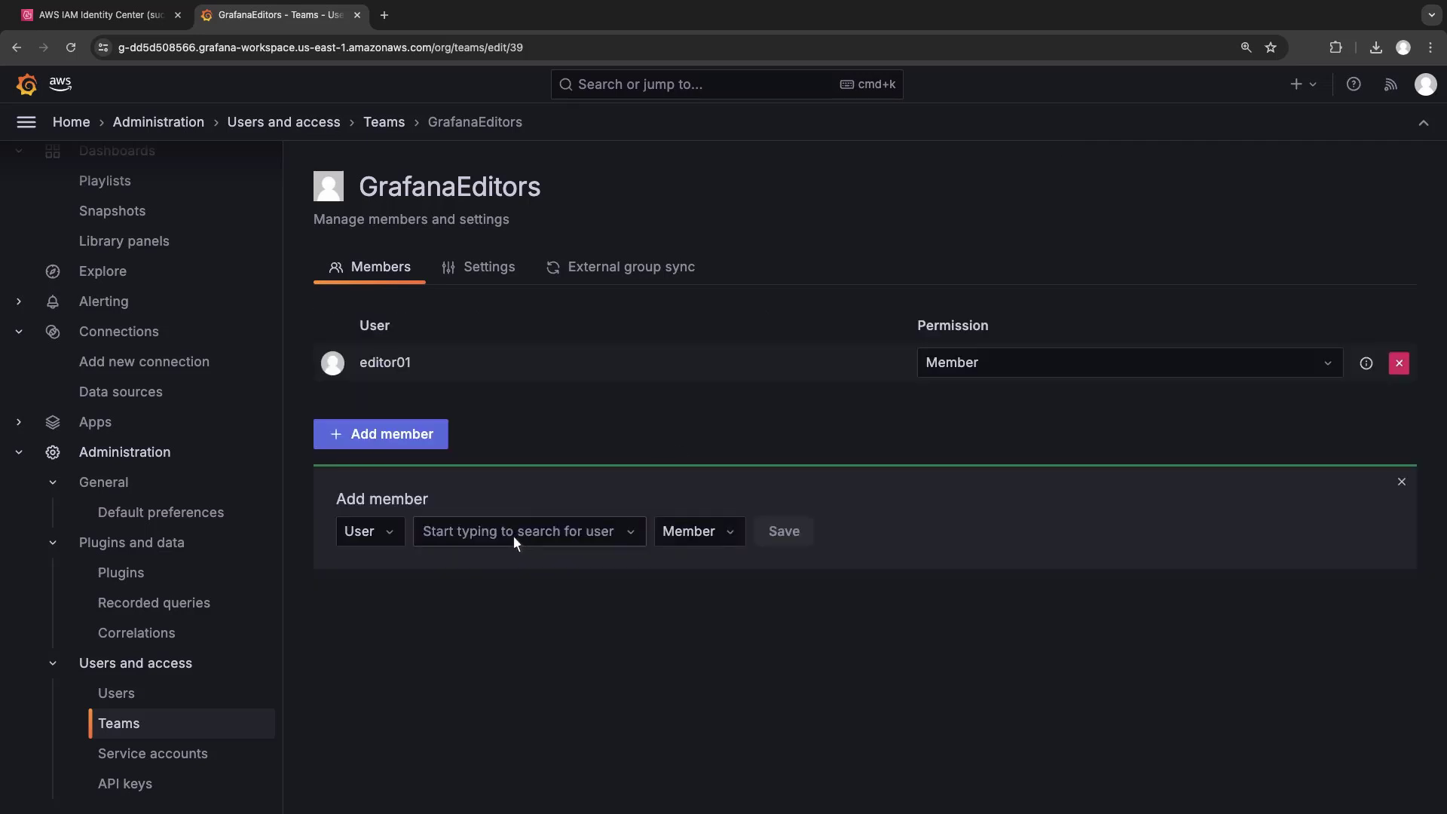
pyautogui.click(633, 536)
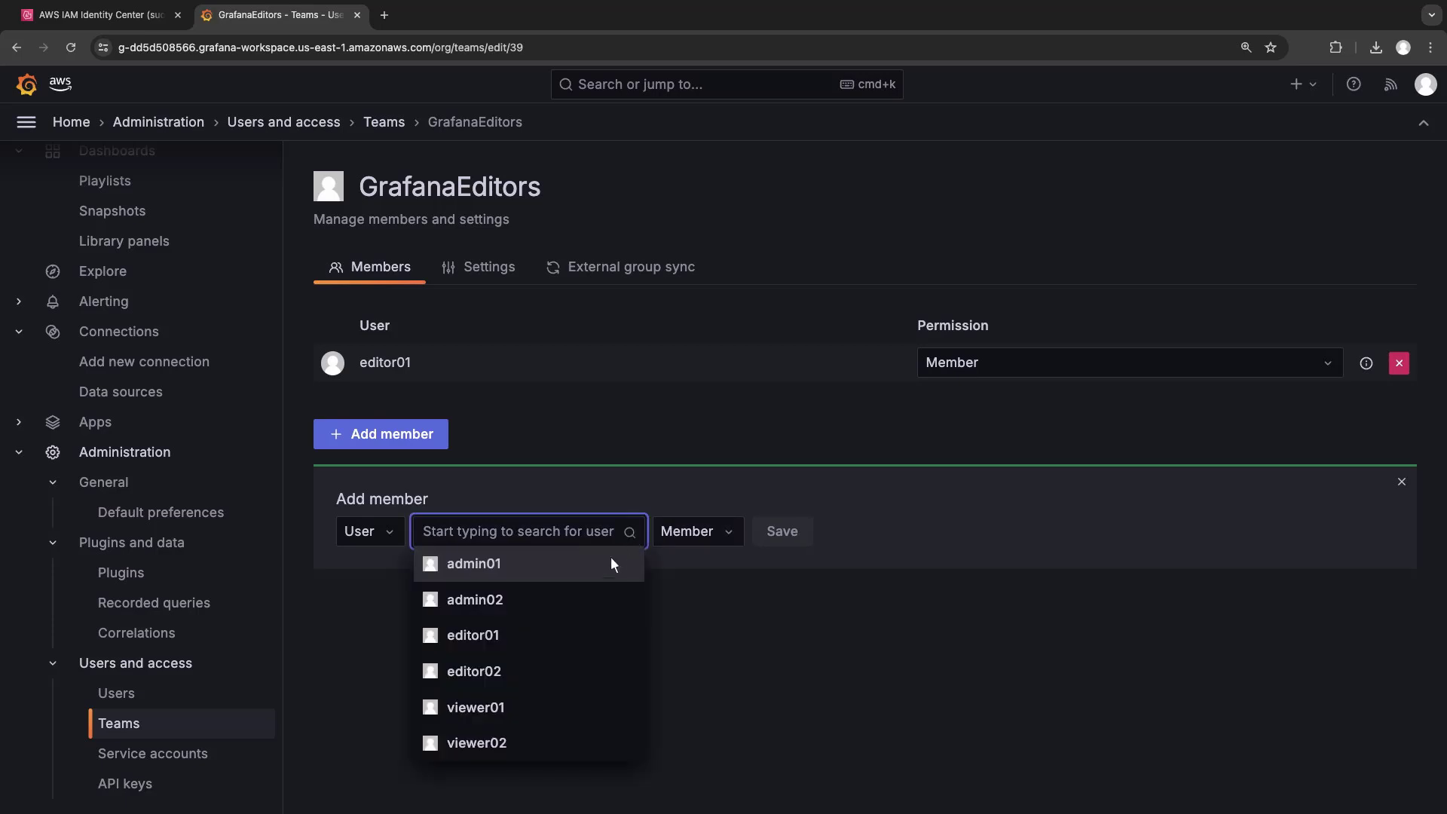
pyautogui.click(497, 672)
pyautogui.click(675, 537)
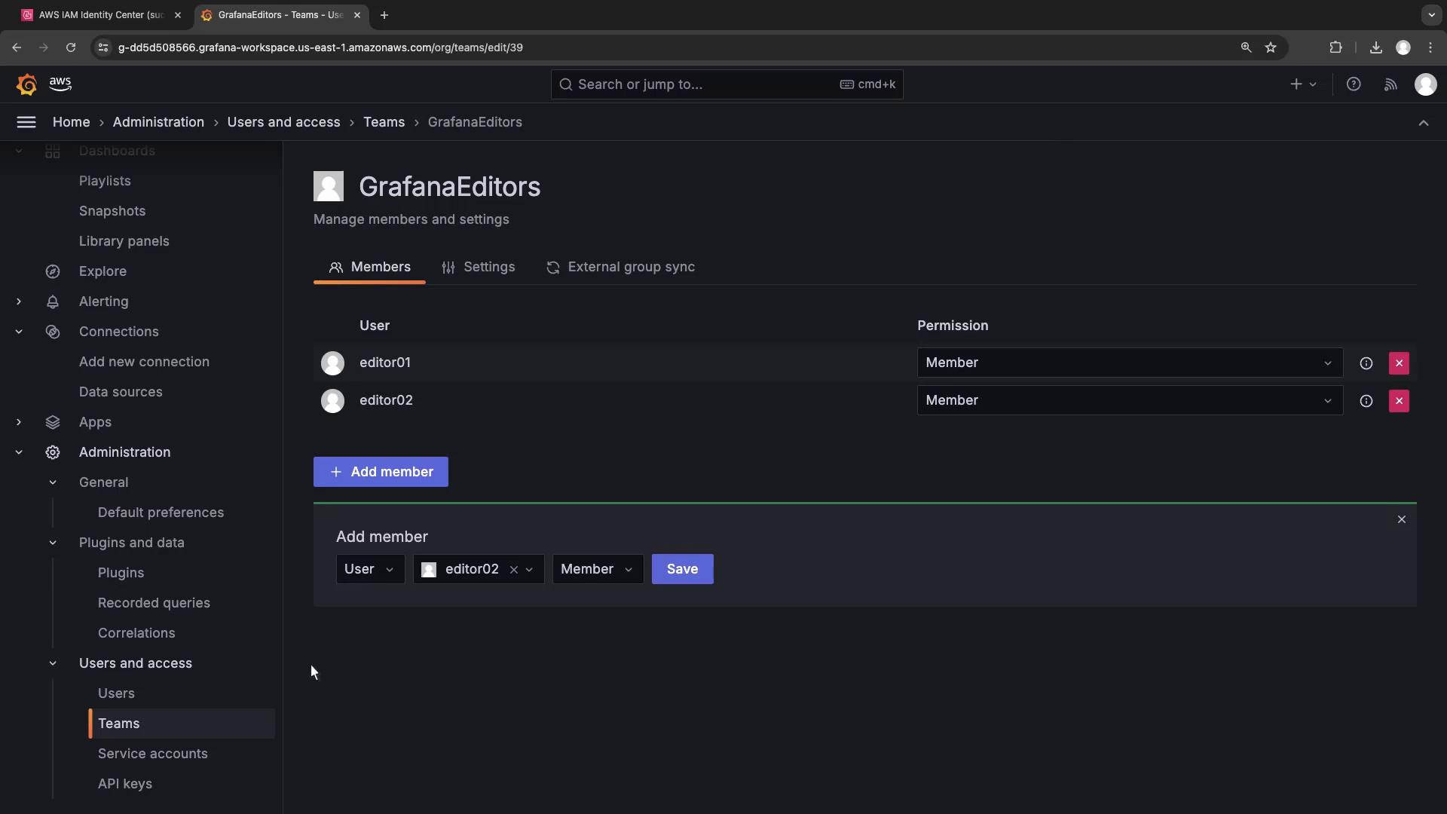
pyautogui.click(136, 728)
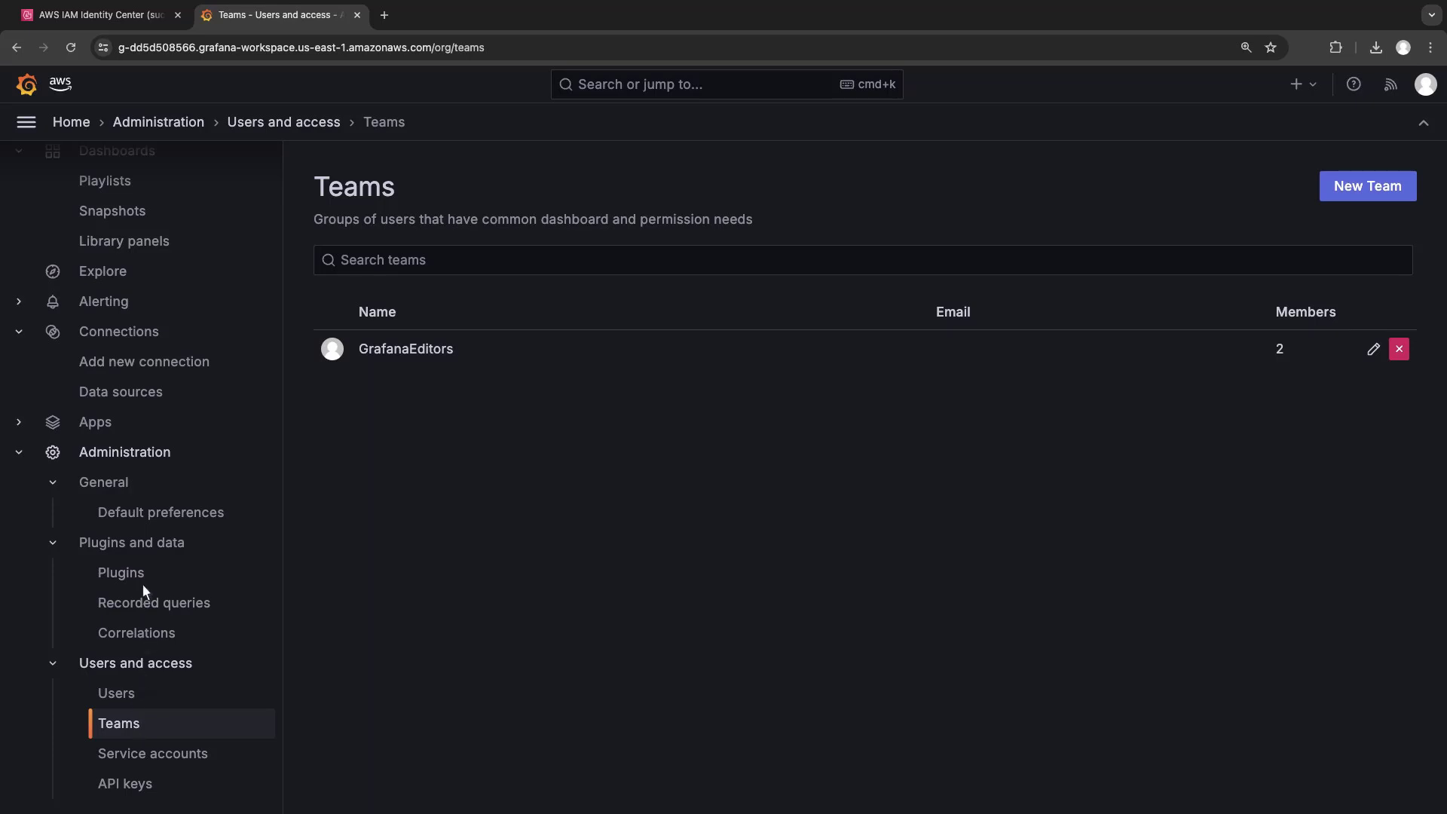
# Grant the GrafanaEditors team Query permission on the Amazon CloudWatch us-east-1 data source
pyautogui.click(155, 397)
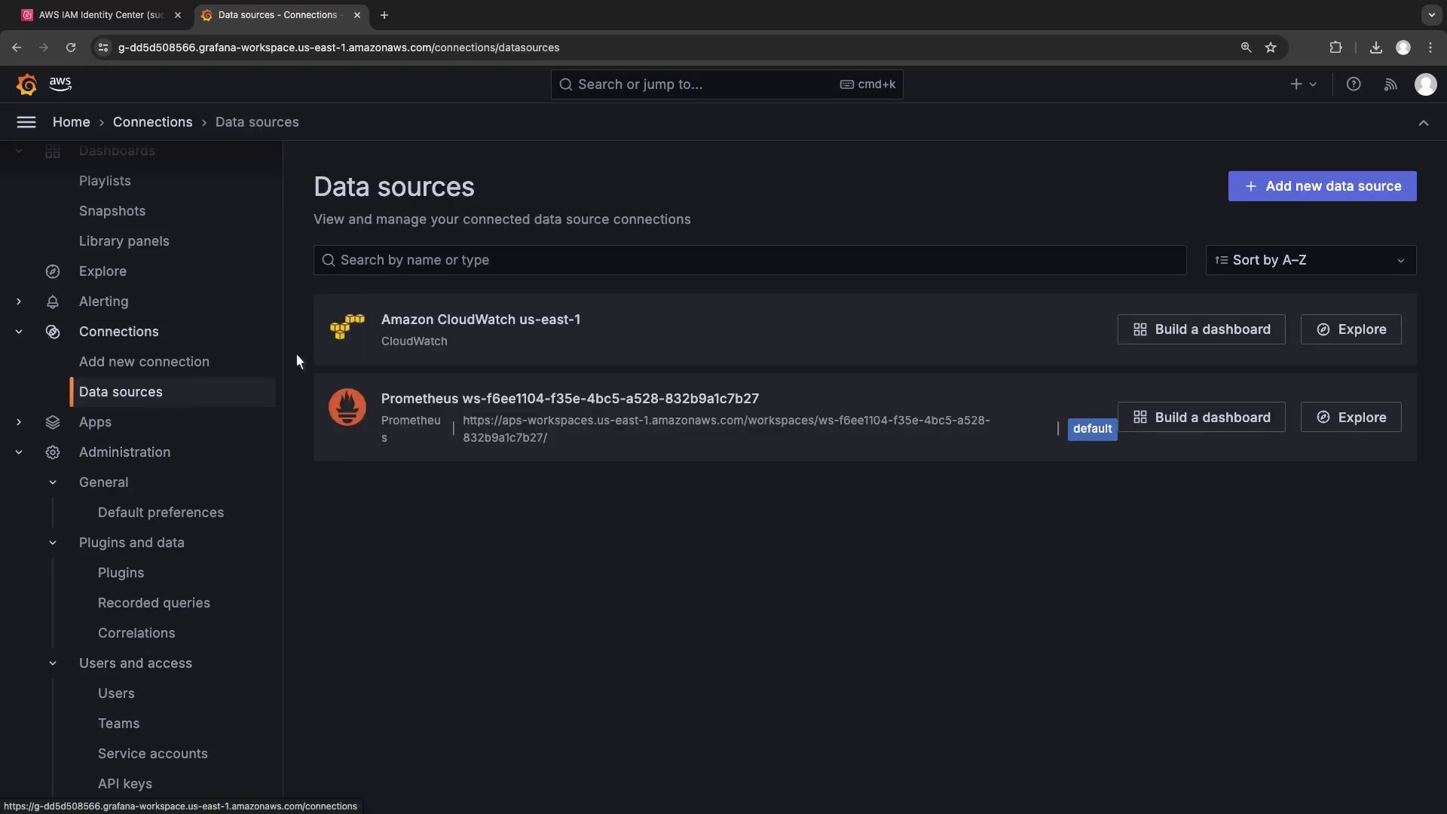
pyautogui.click(394, 328)
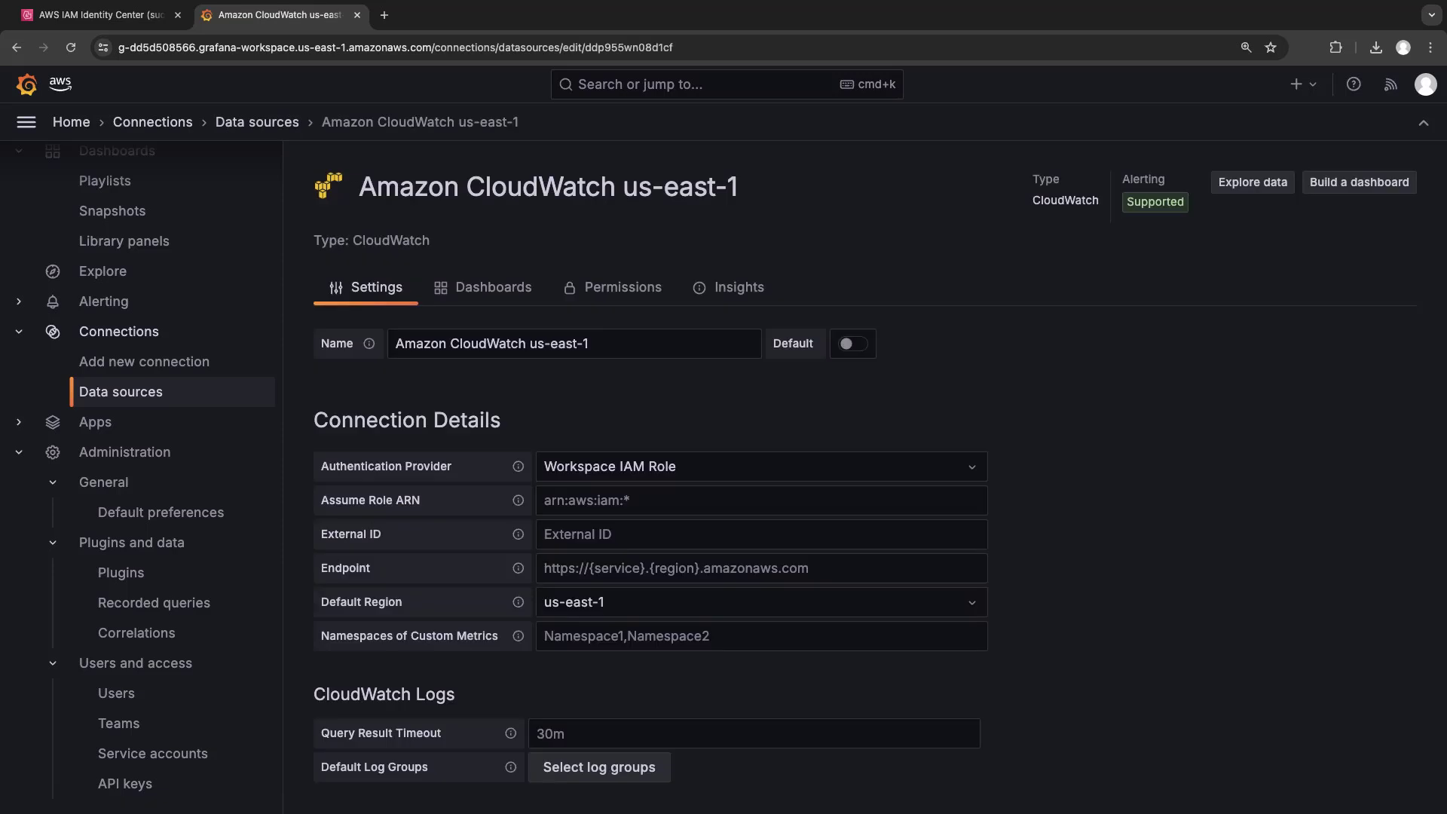
pyautogui.click(595, 291)
pyautogui.click(462, 435)
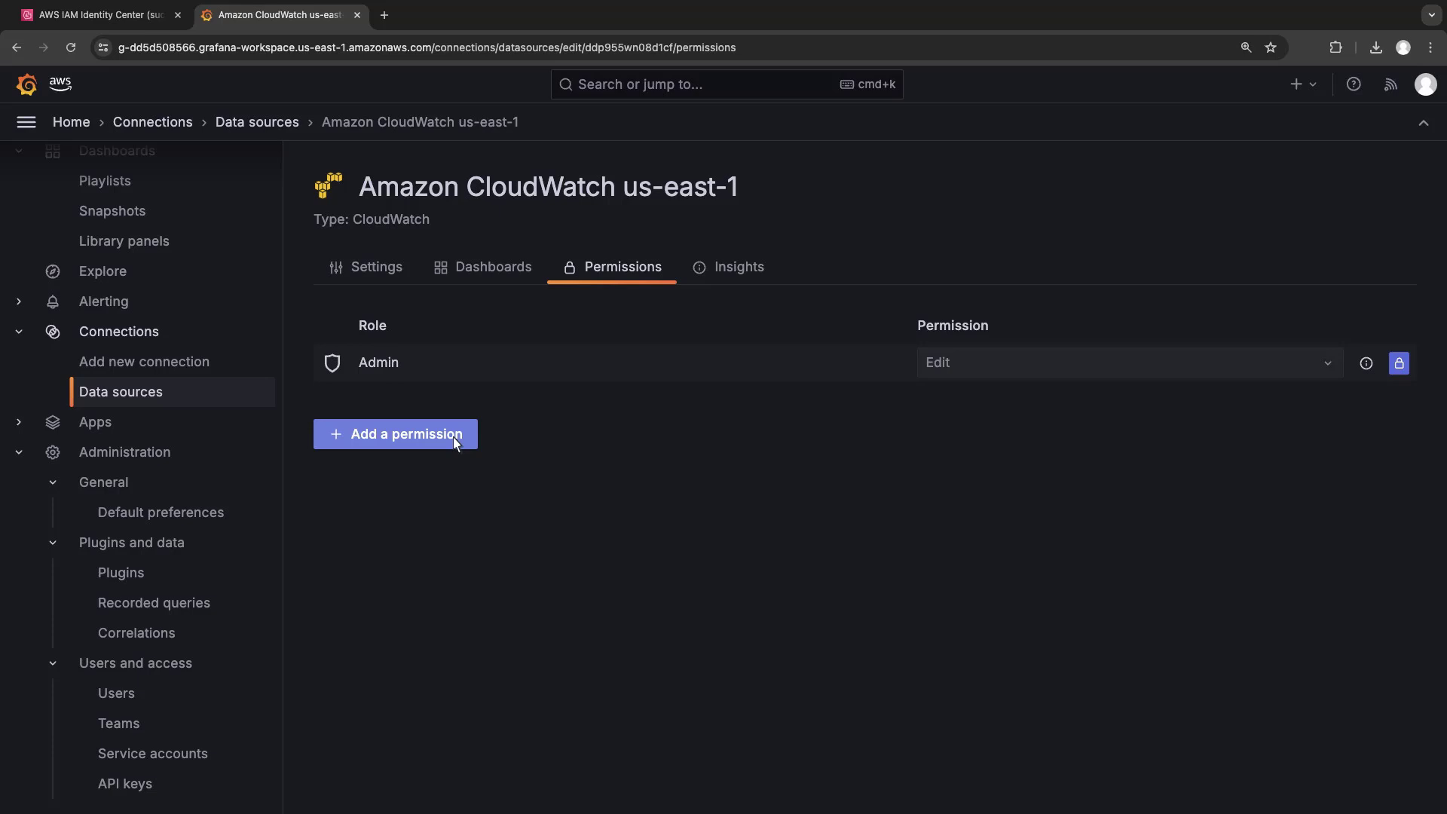
pyautogui.click(413, 532)
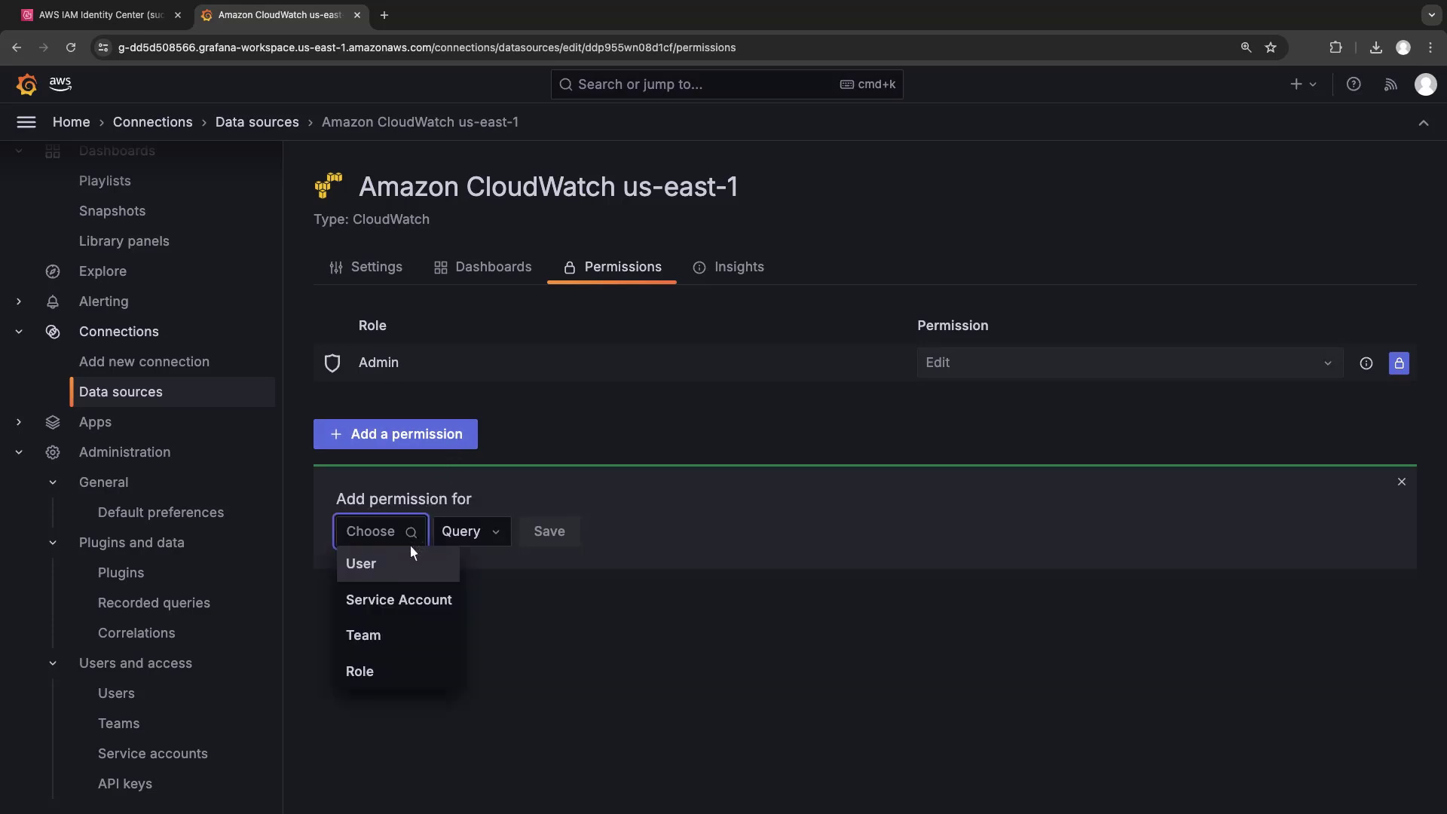
pyautogui.click(373, 637)
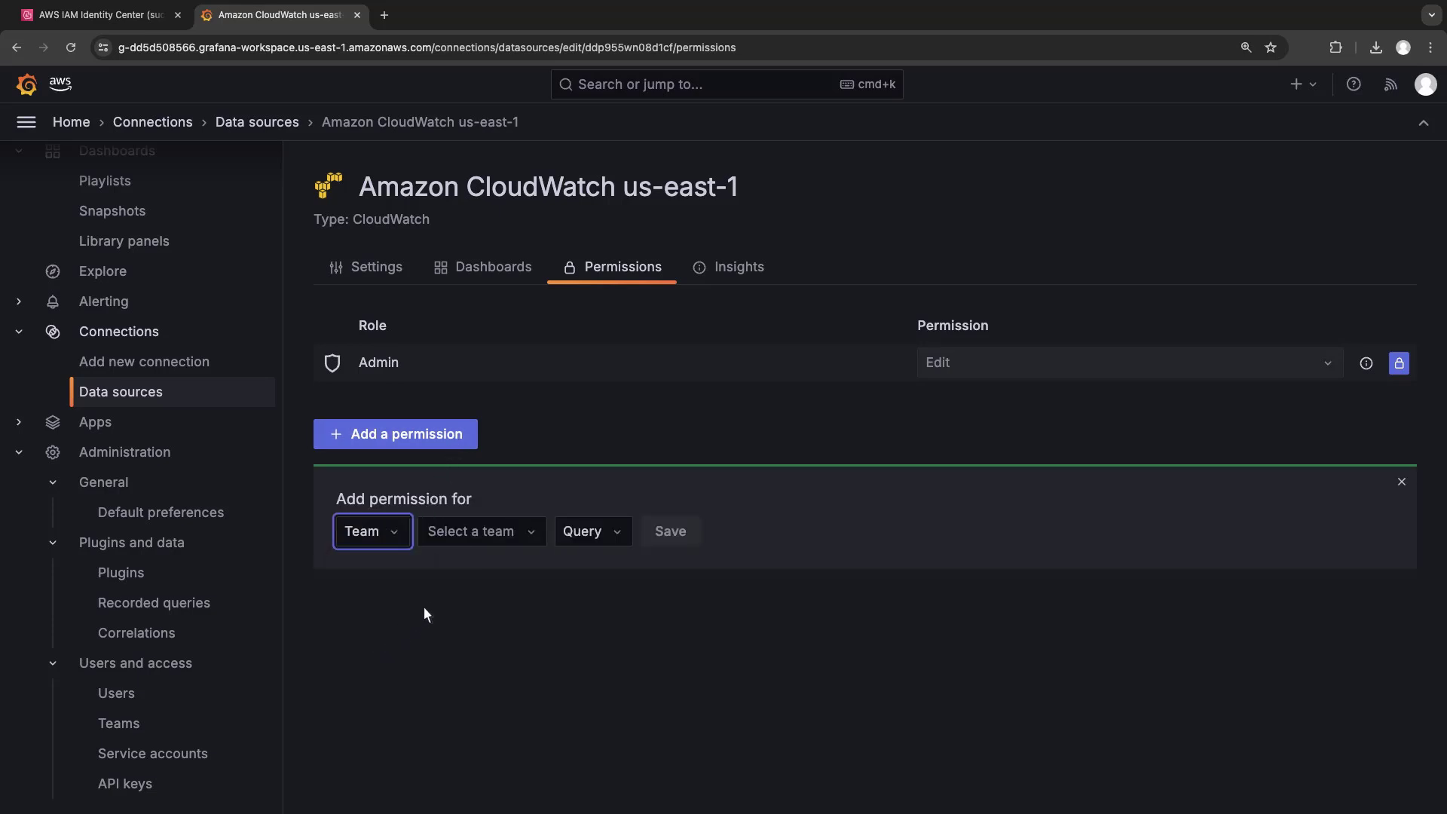
pyautogui.click(531, 535)
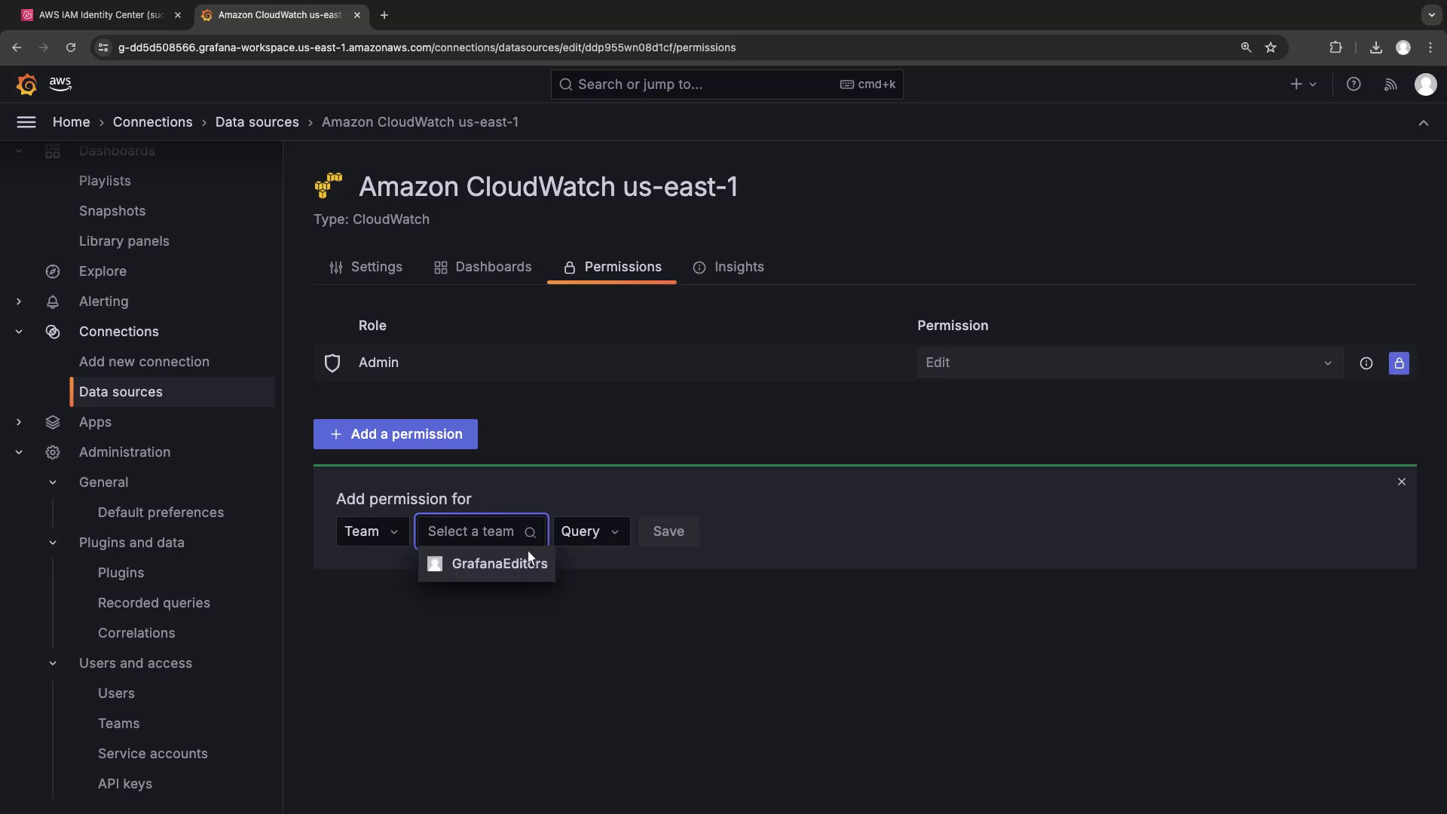
pyautogui.click(523, 565)
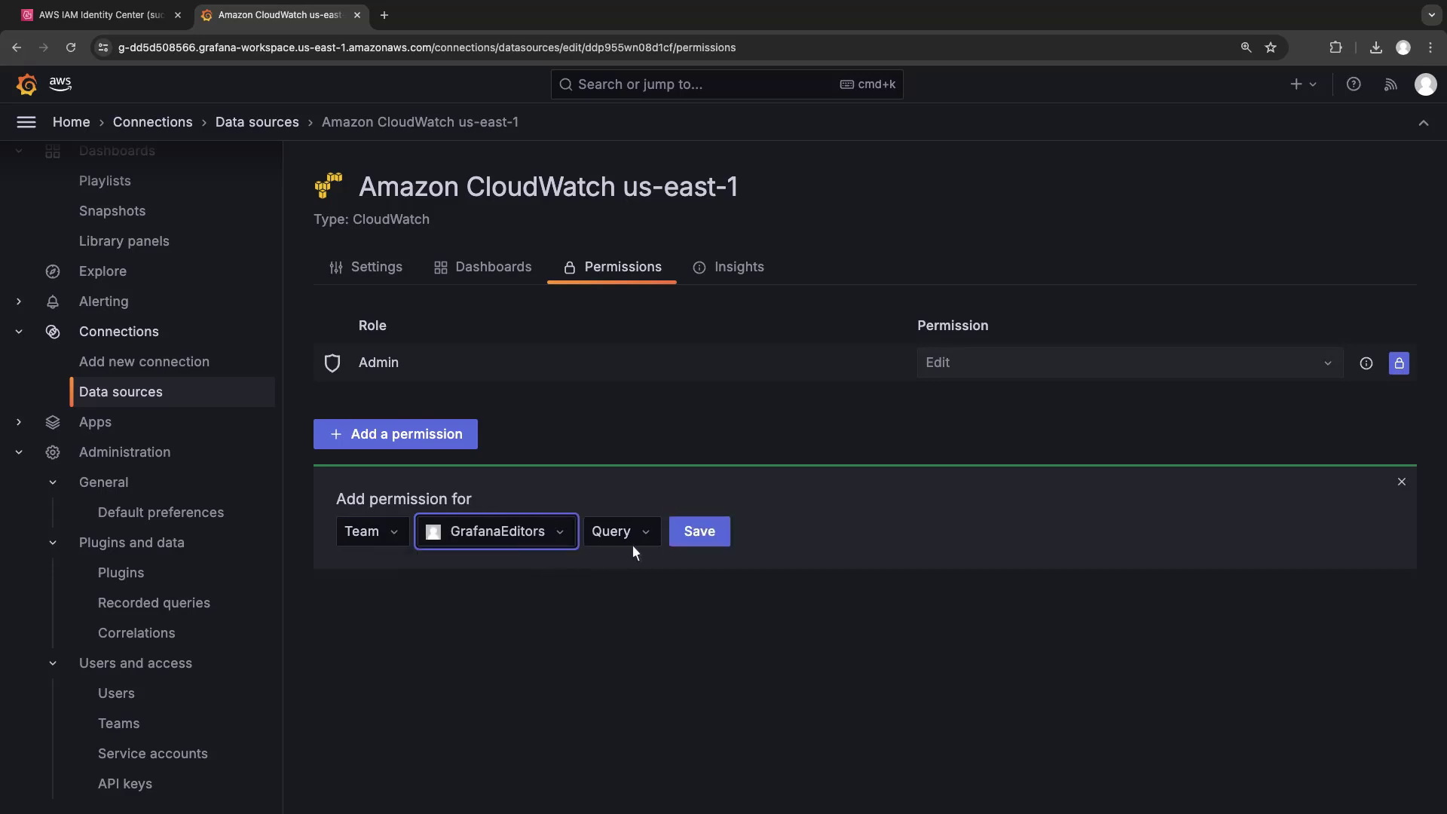
pyautogui.click(690, 535)
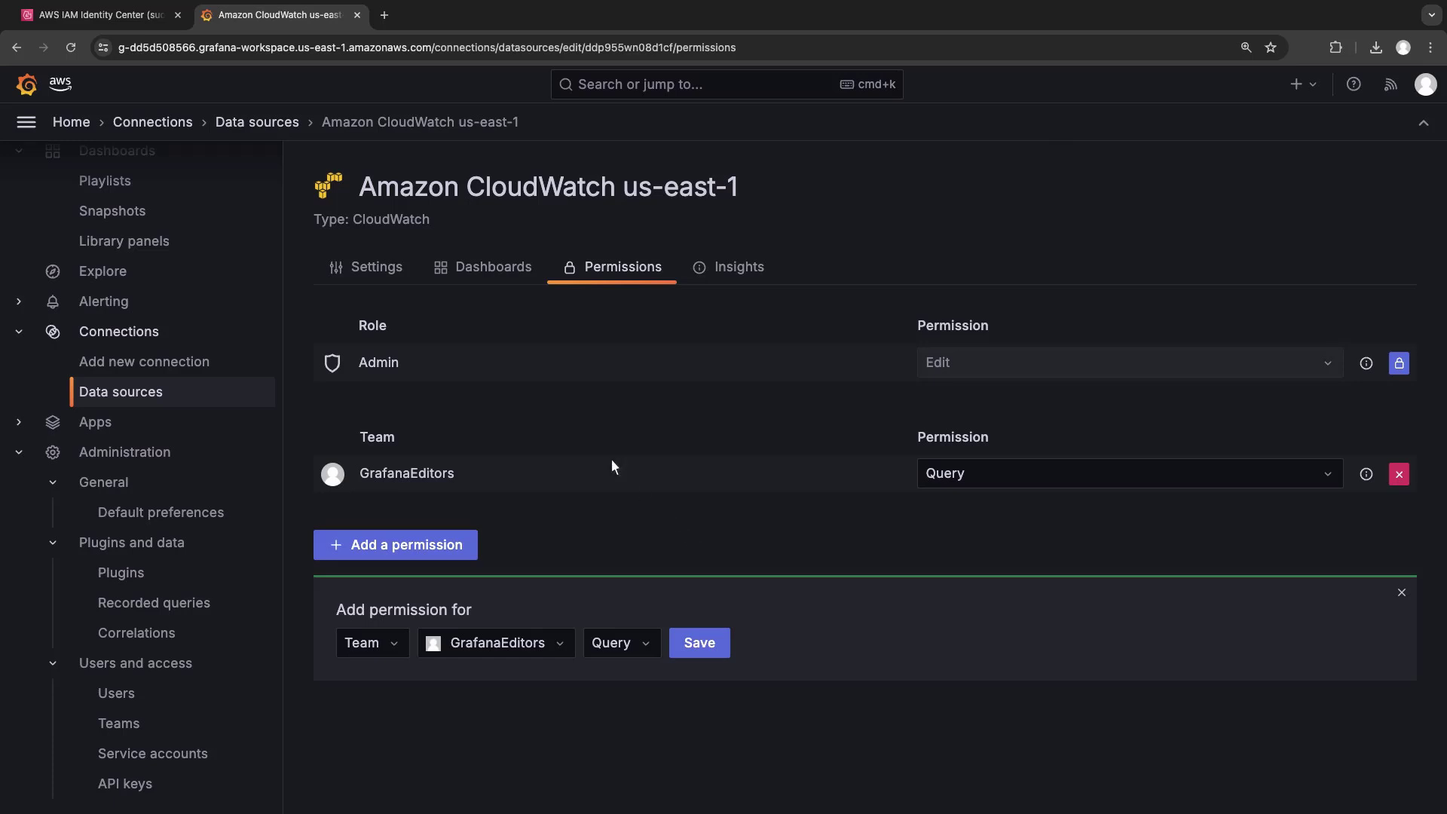
pyautogui.scroll(2, 239, 172)
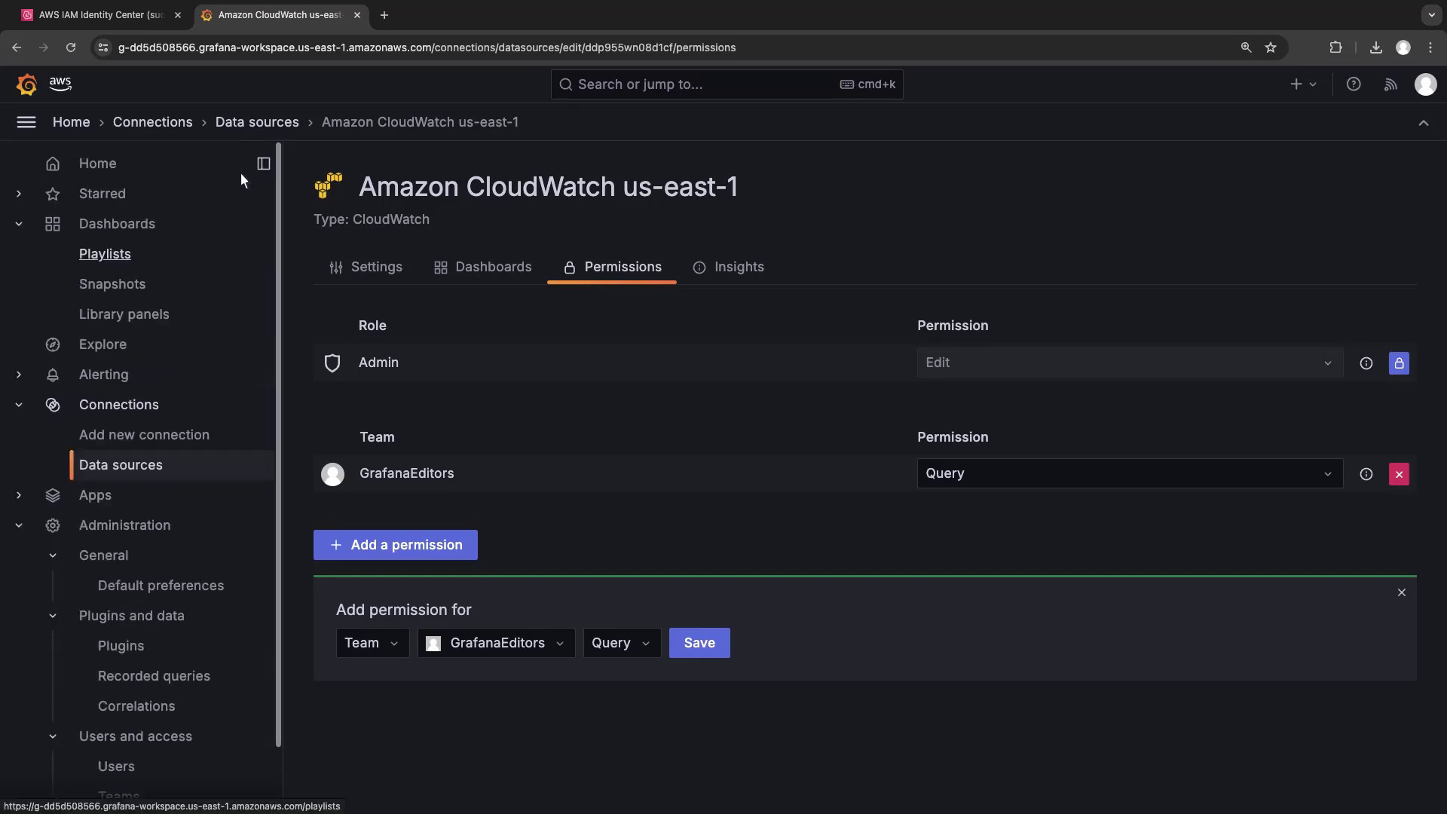
# In Dashboards, expand EditorFolder and ViewerFolder, then open the EditorFolder folder page
pyautogui.click(143, 223)
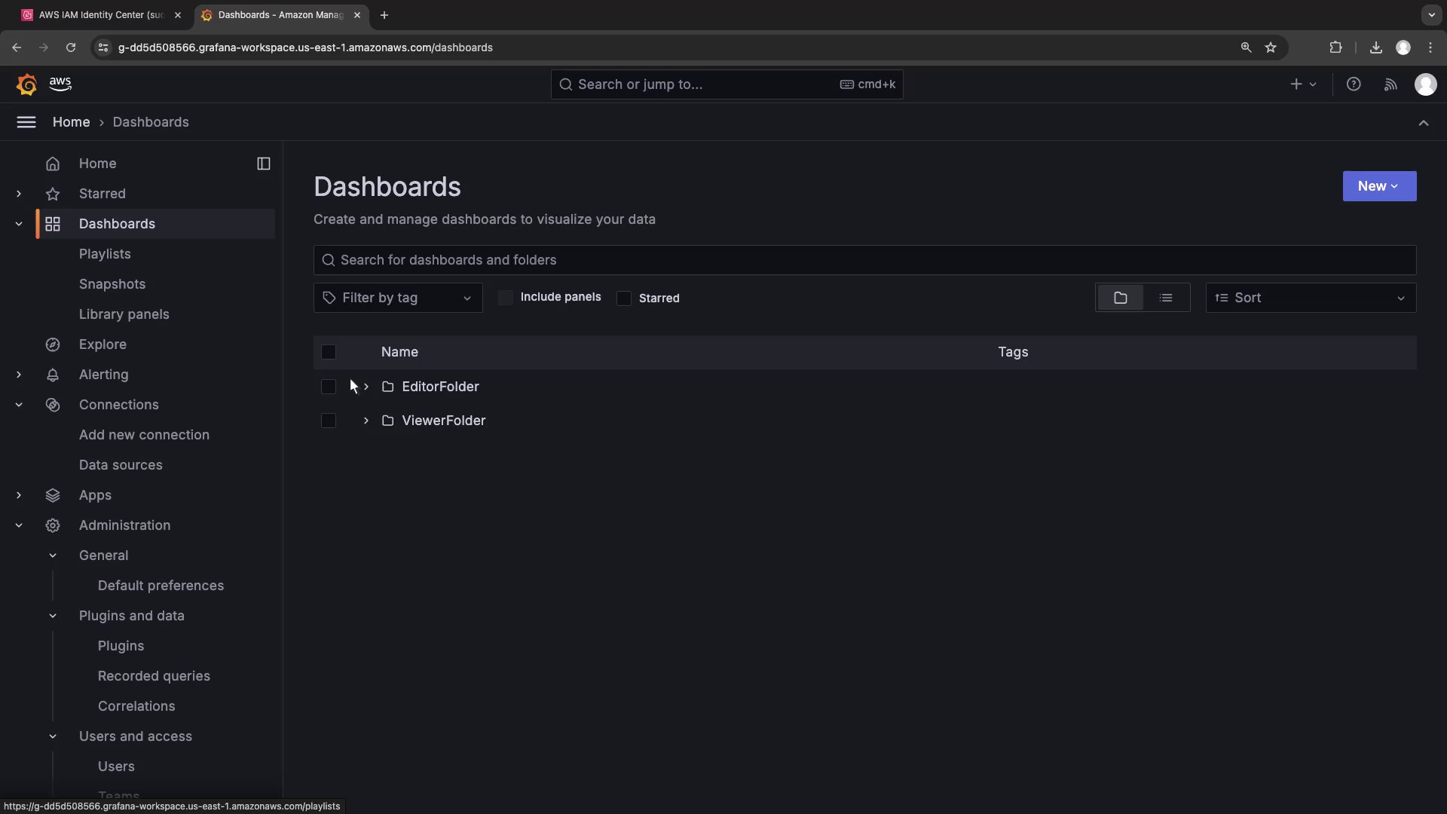
pyautogui.click(366, 388)
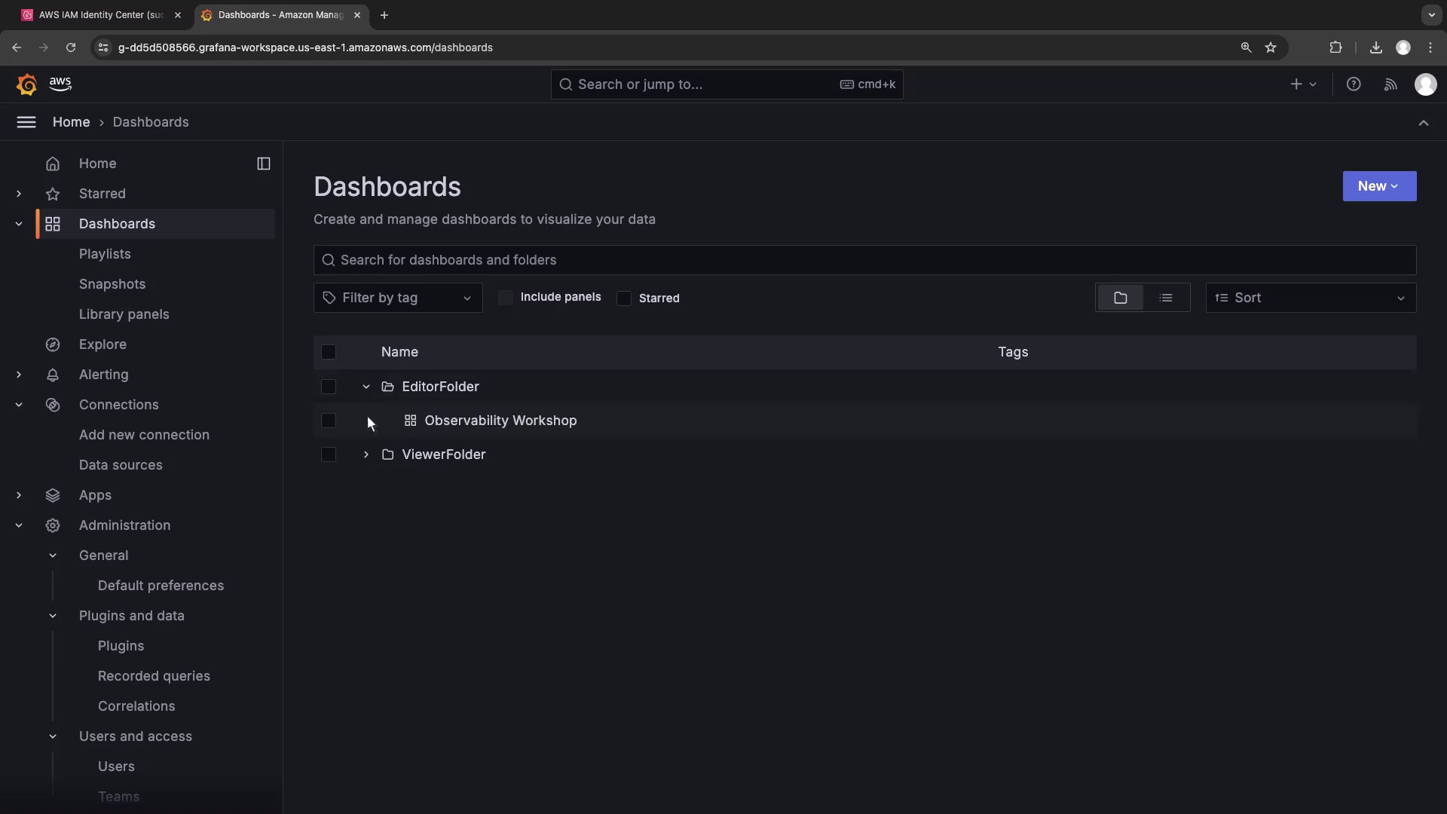
pyautogui.click(367, 456)
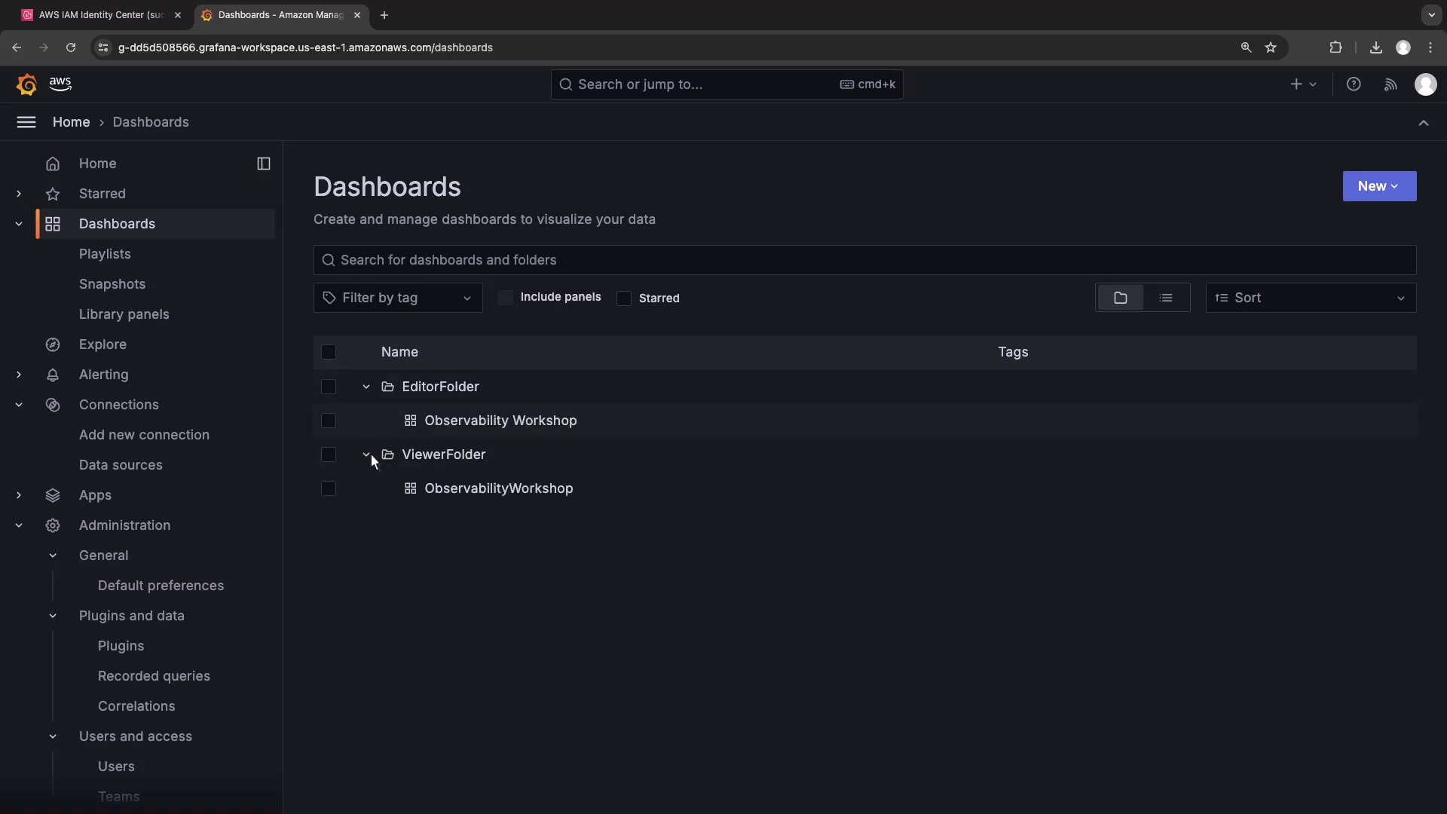
pyautogui.click(414, 388)
pyautogui.click(1311, 190)
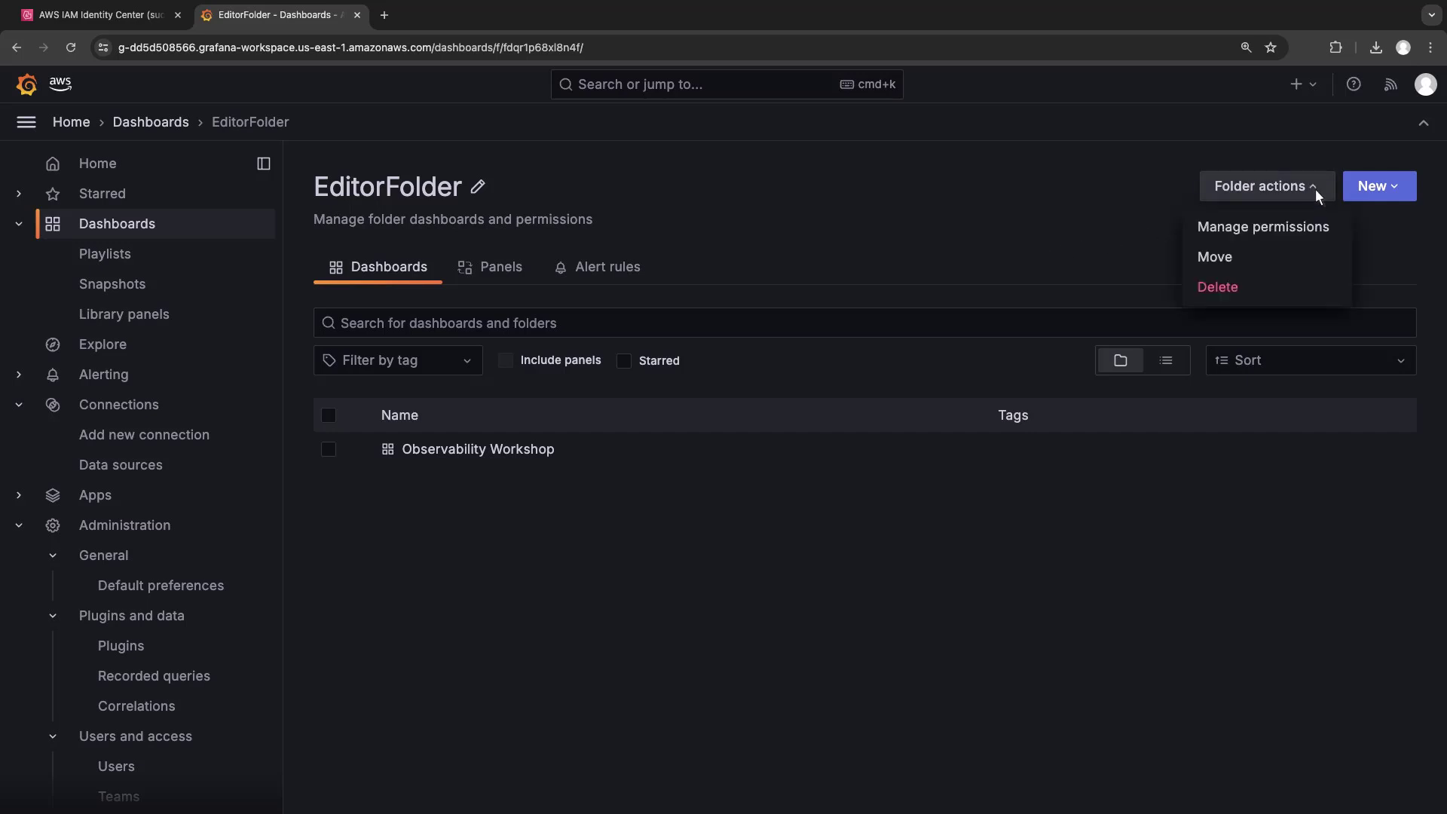
# Add a folder permission giving team GrafanaEditors the Edit level on EditorFolder
pyautogui.click(1303, 229)
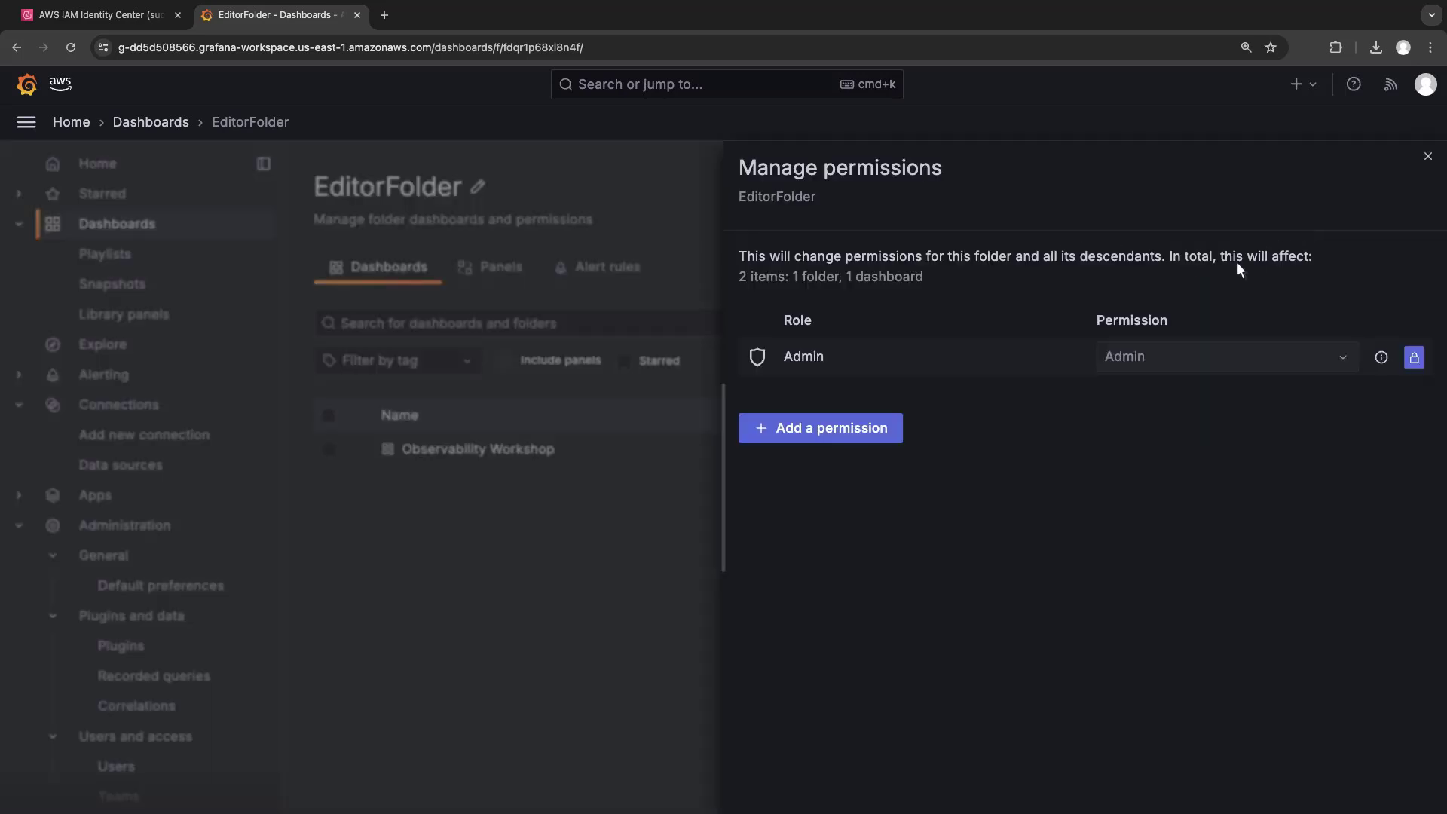
pyautogui.click(879, 428)
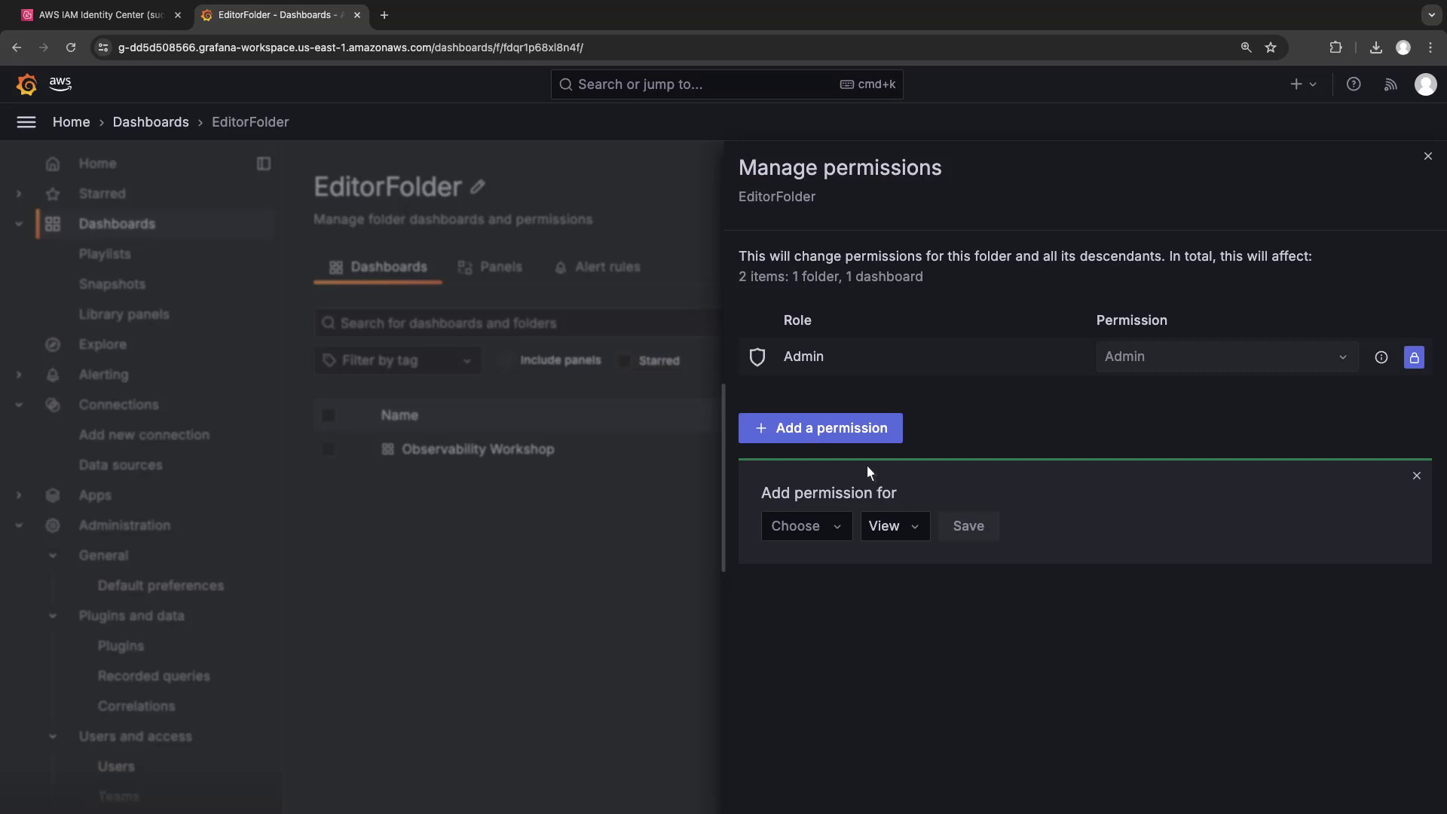
pyautogui.click(839, 532)
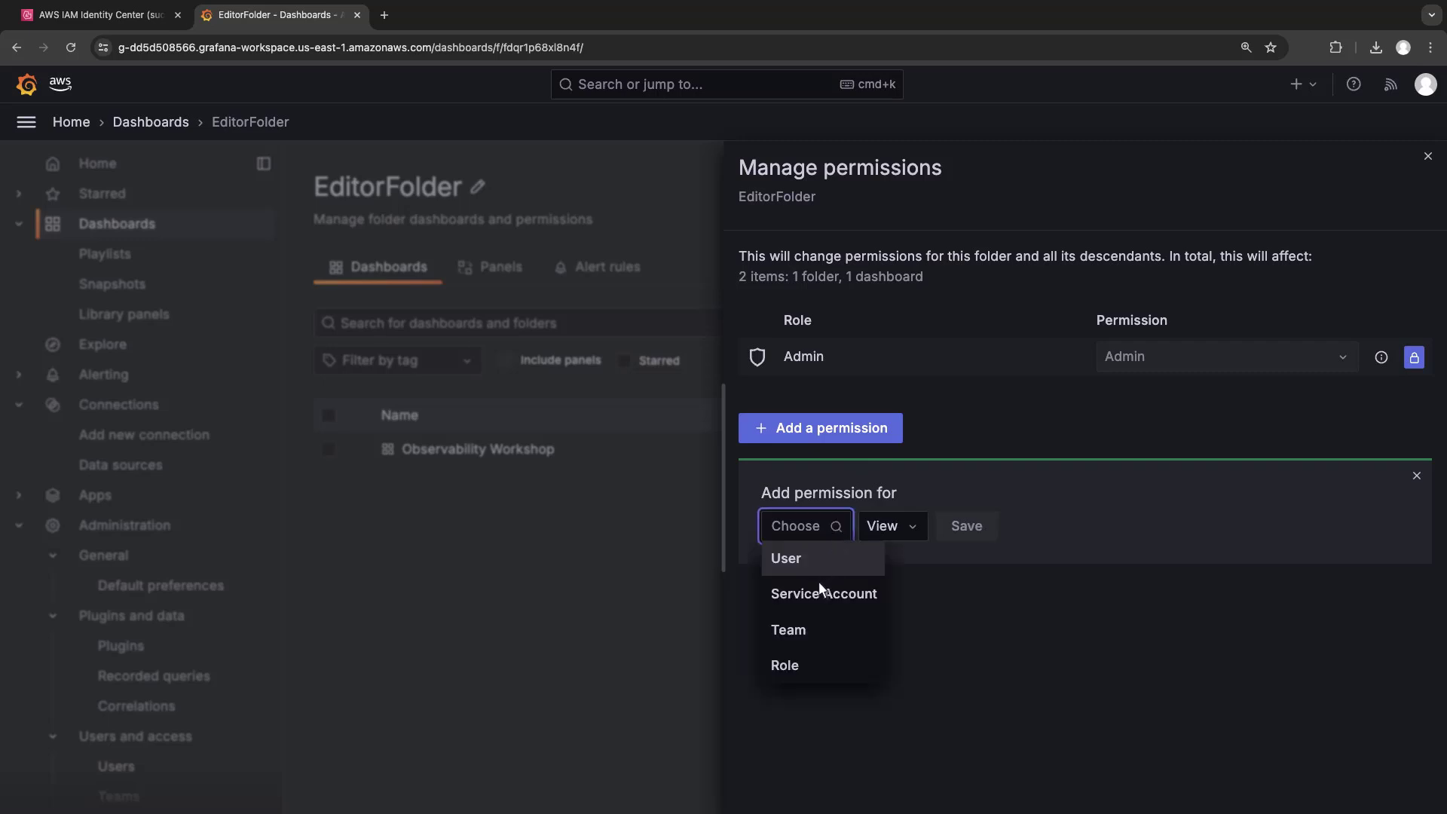
pyautogui.click(797, 631)
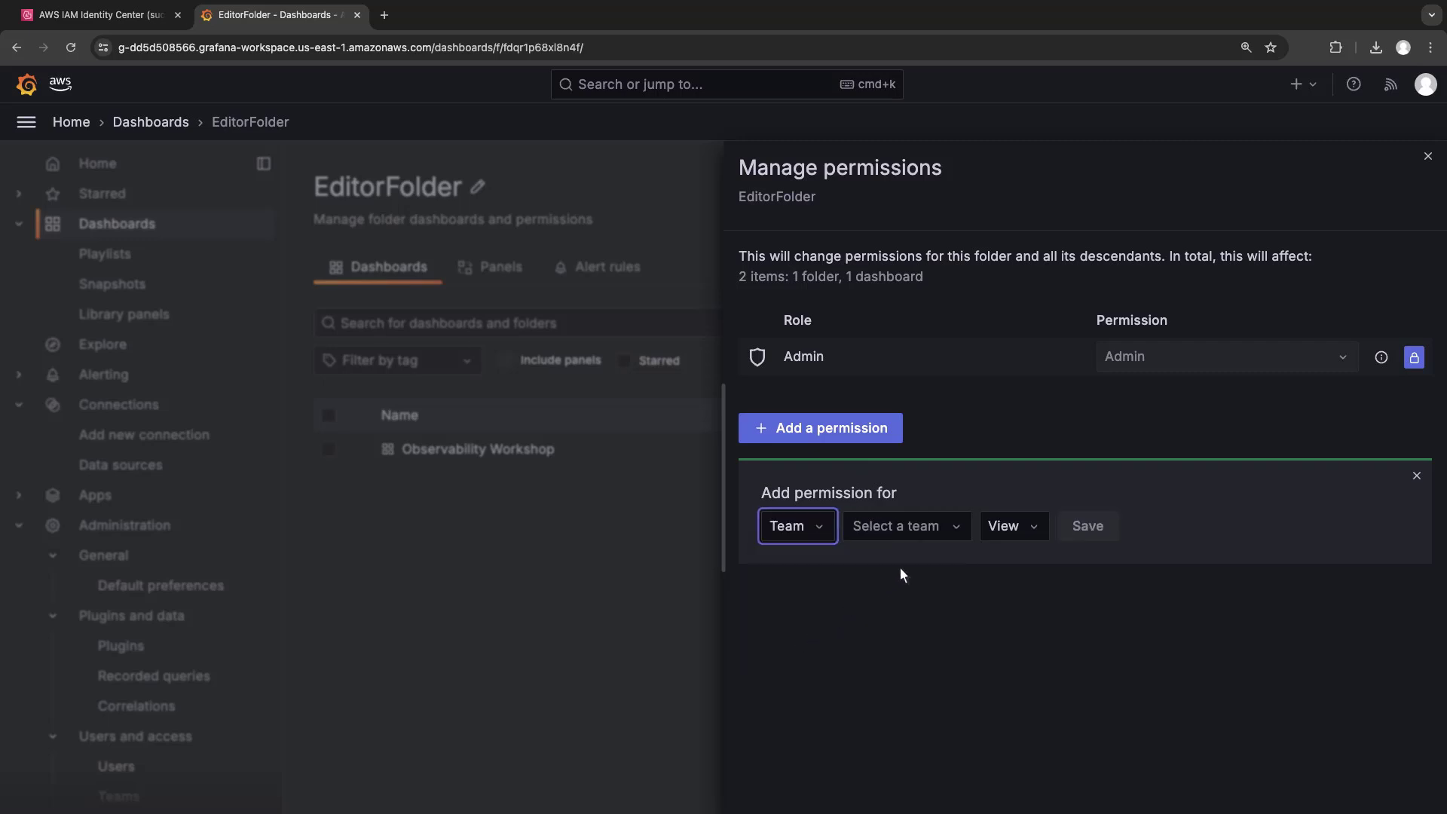
pyautogui.click(956, 527)
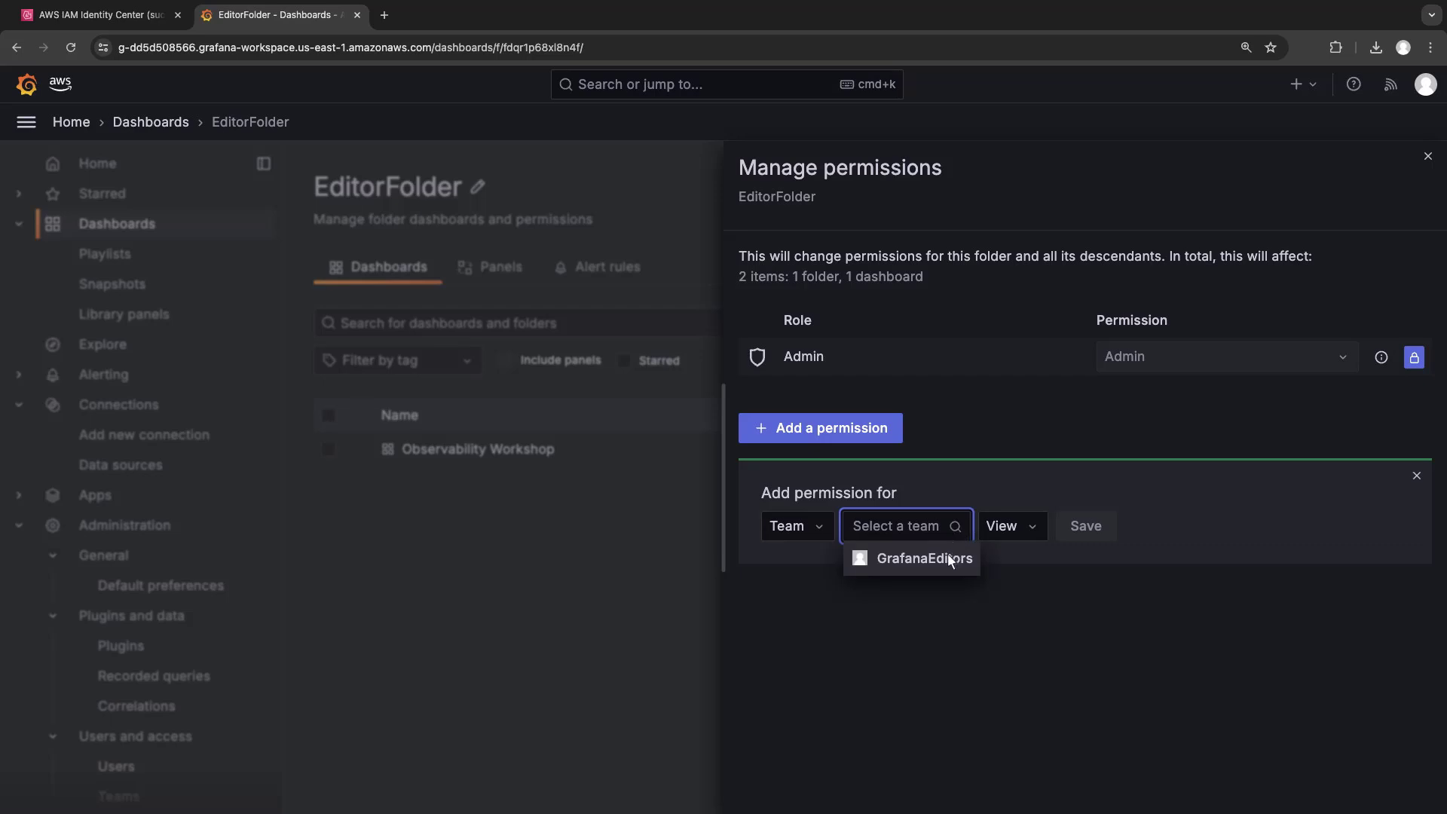
pyautogui.click(947, 561)
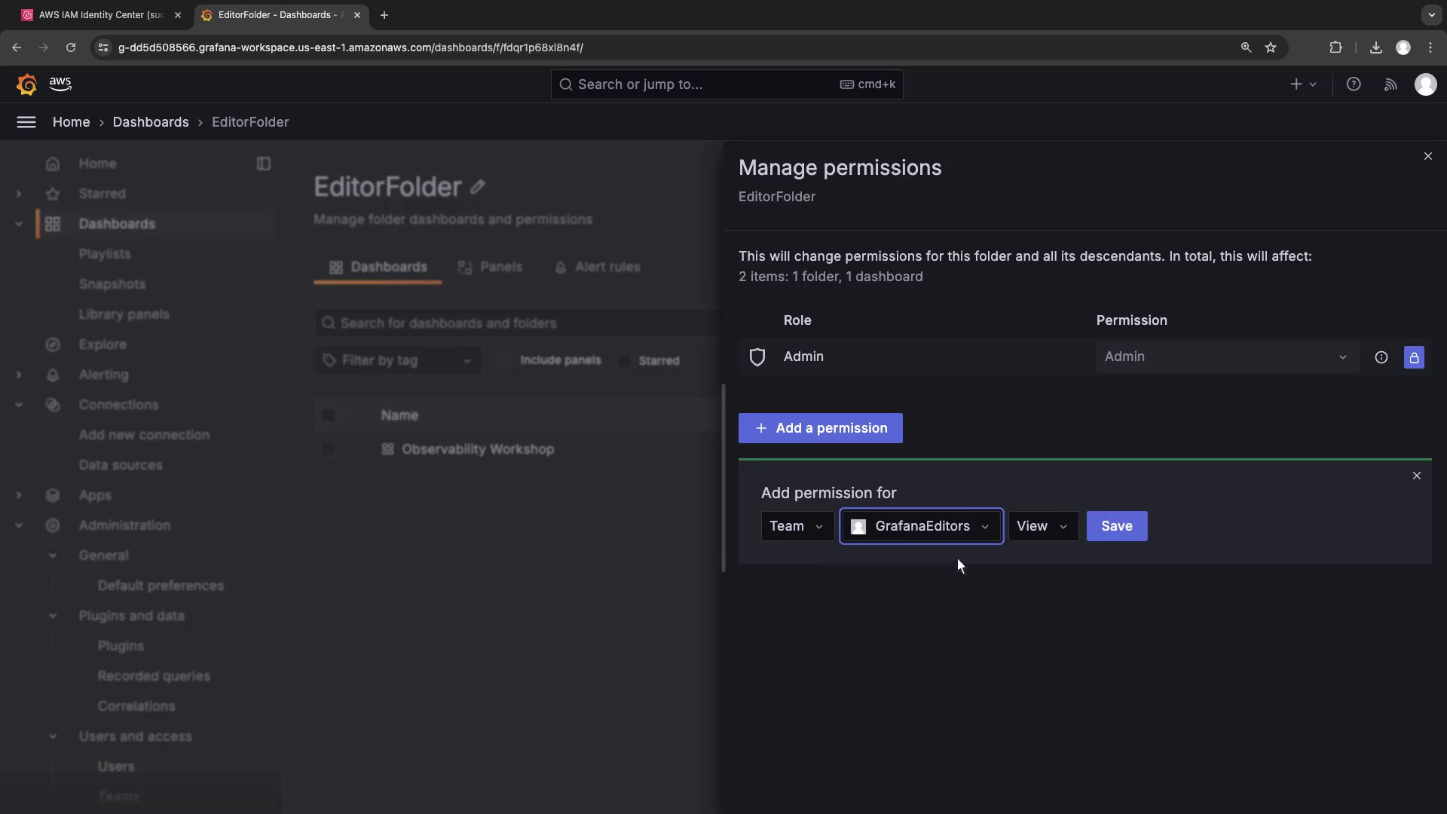
pyautogui.click(1063, 528)
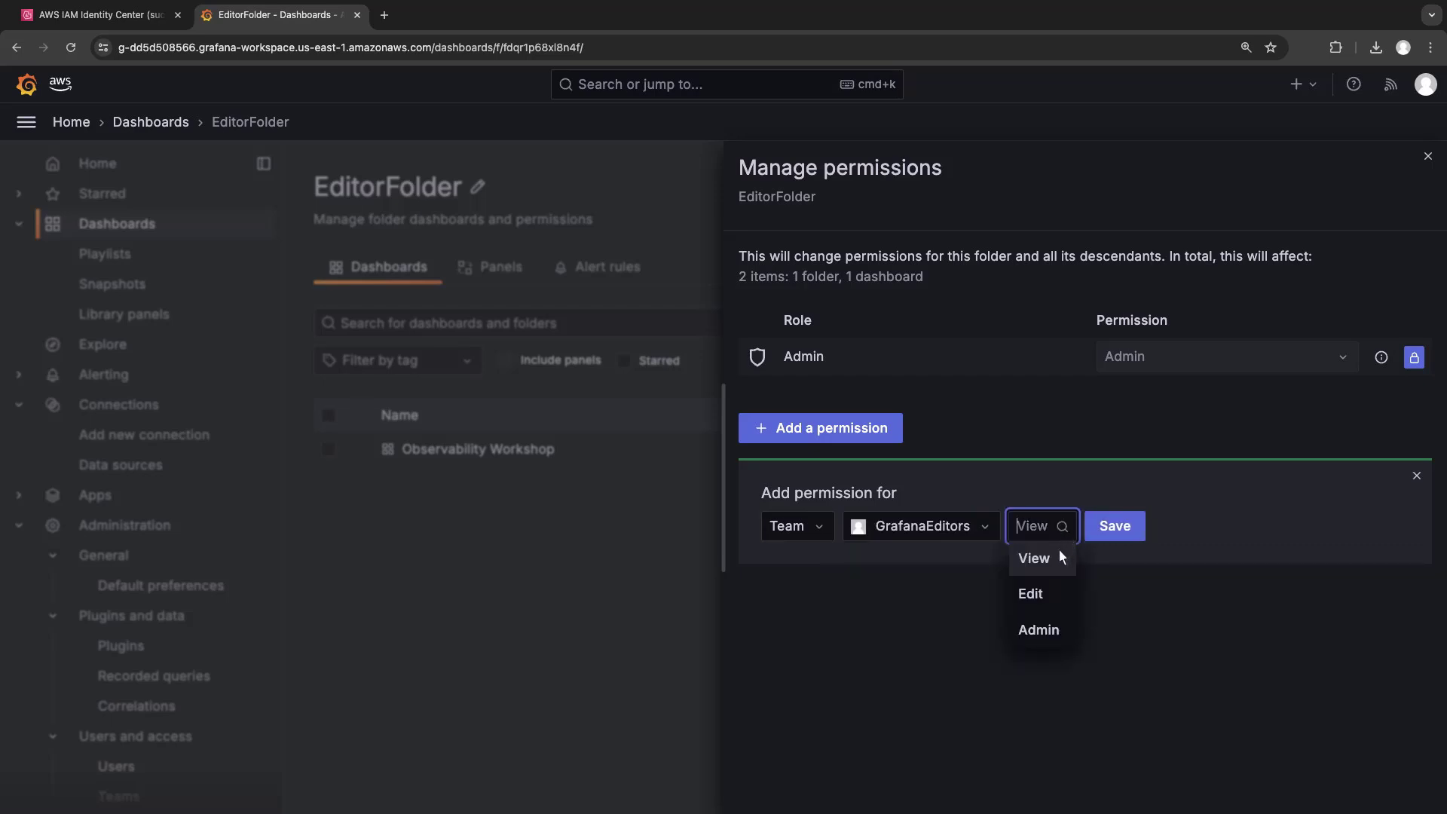
pyautogui.click(1040, 599)
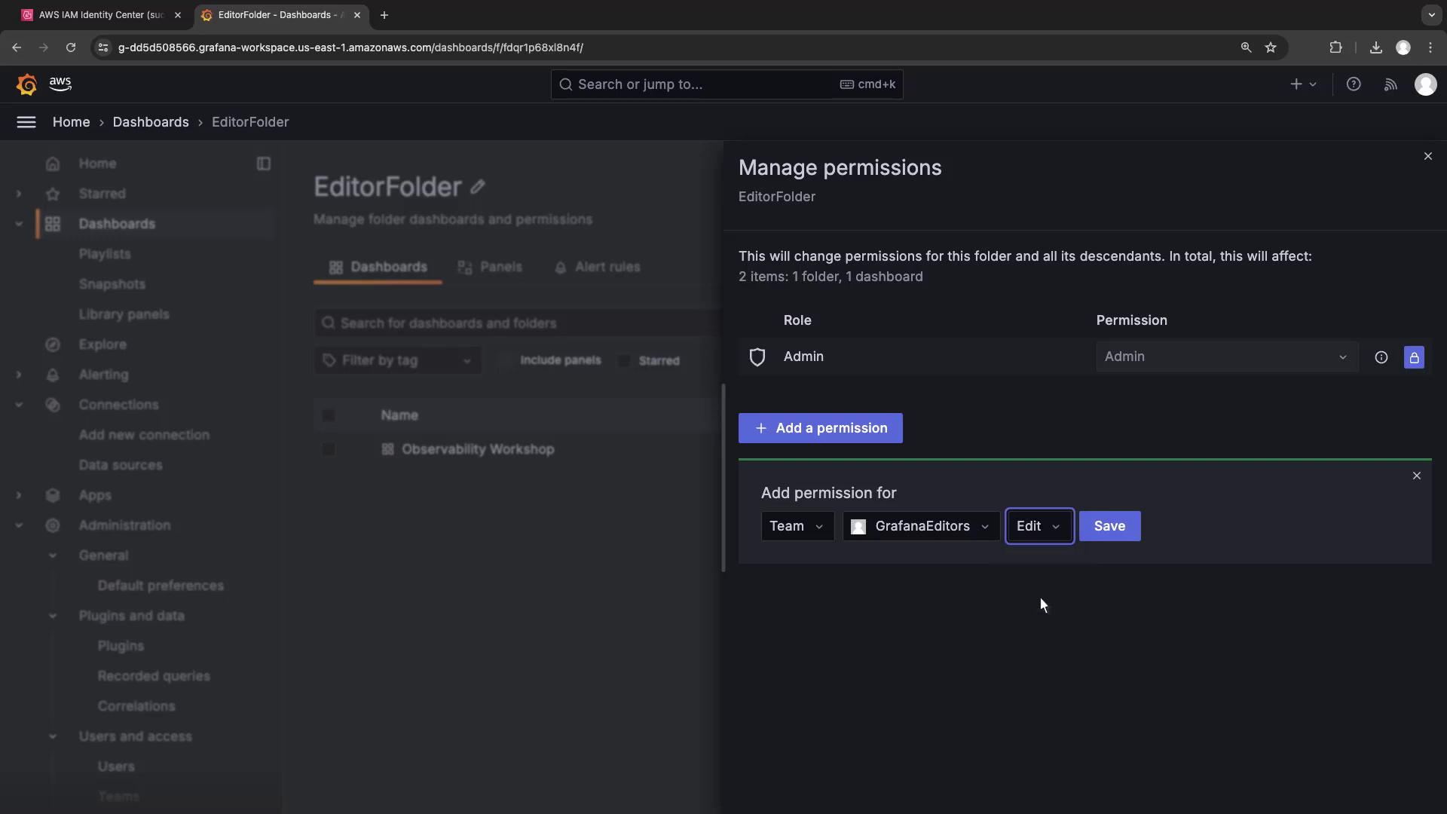
pyautogui.click(1102, 528)
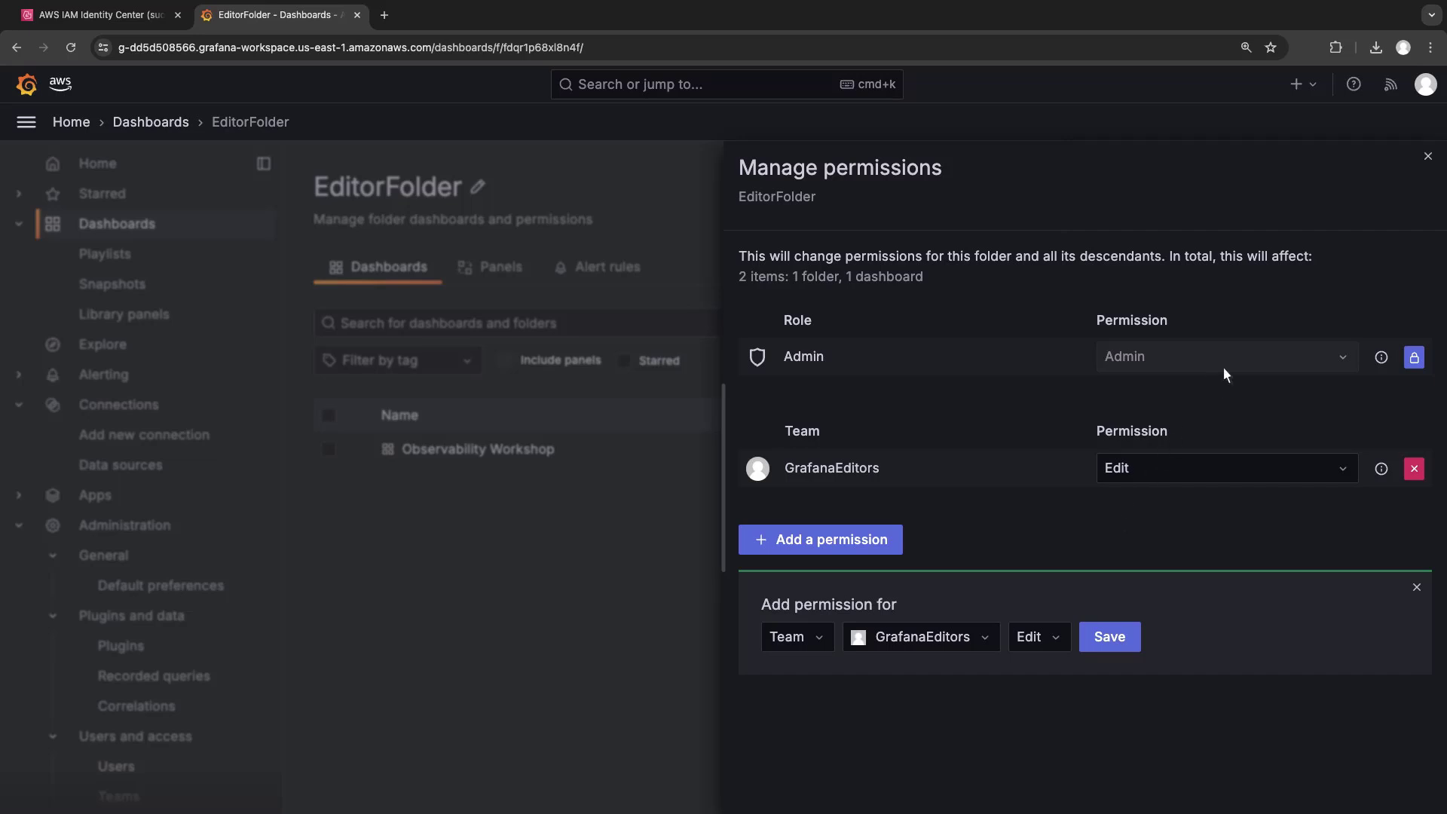
# Sign out of the admin account and sign back in as the editor via IAM Identity Center
pyautogui.click(1420, 106)
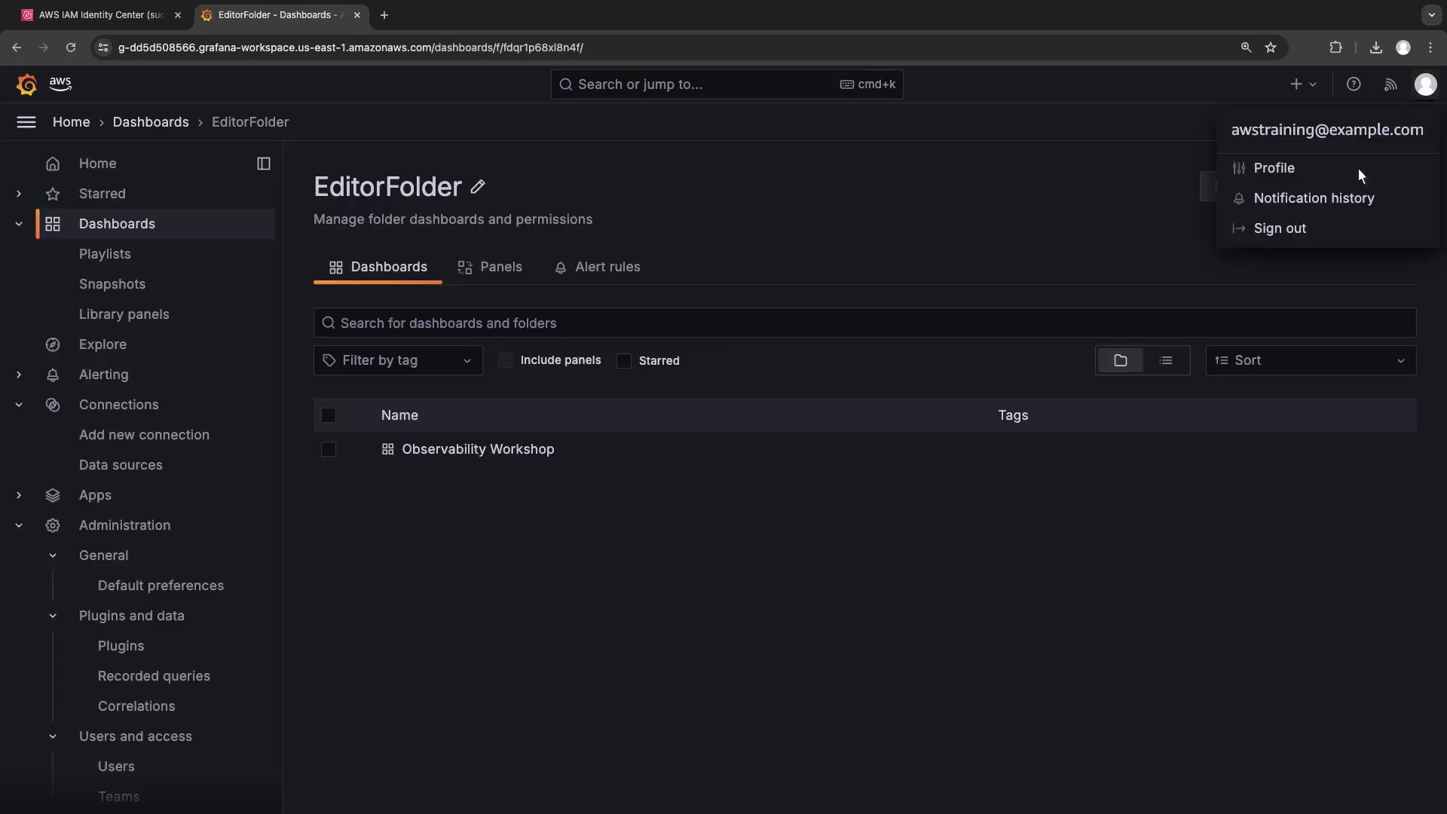
pyautogui.click(1300, 231)
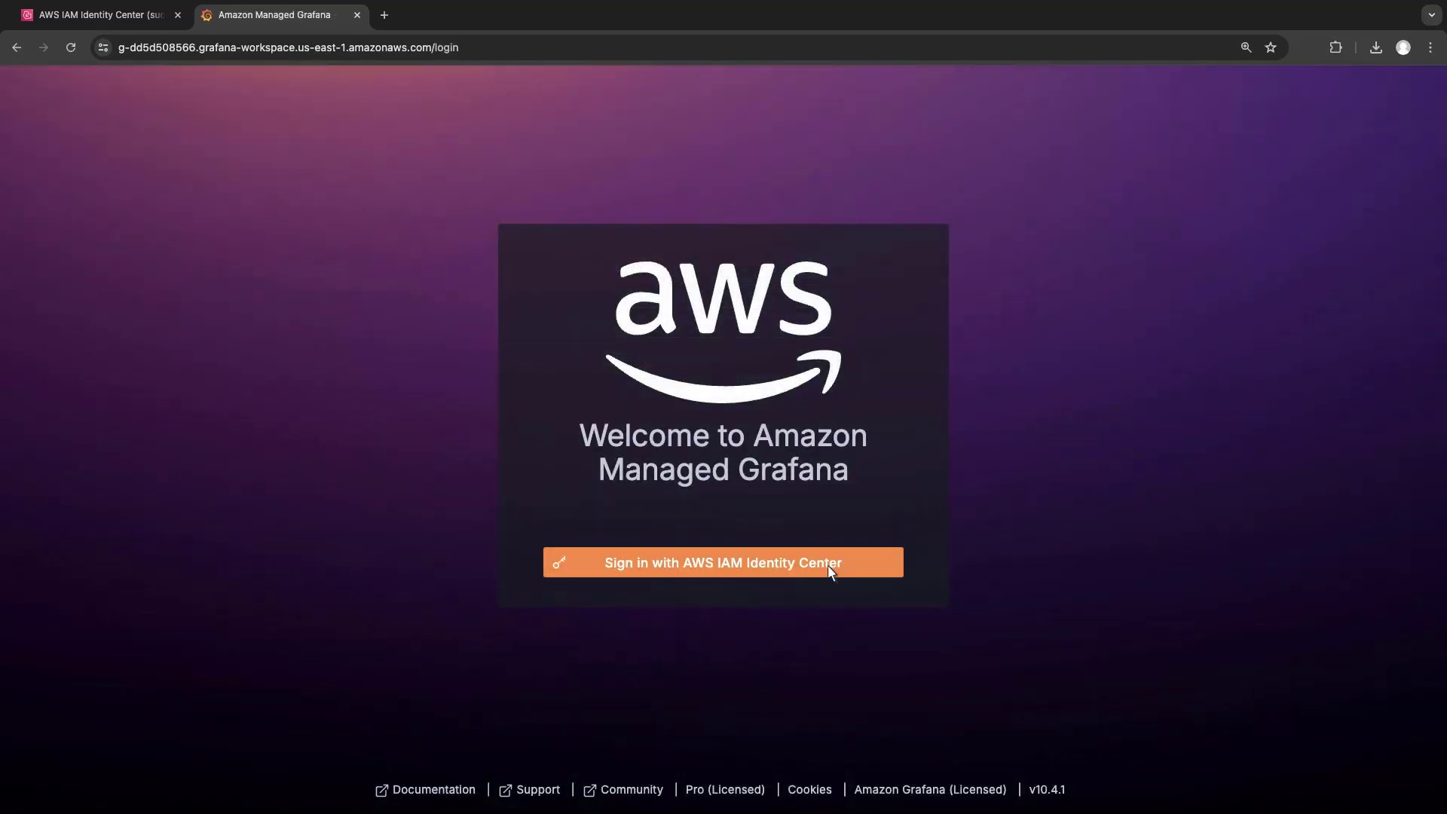
pyautogui.click(828, 565)
pyautogui.click(1423, 85)
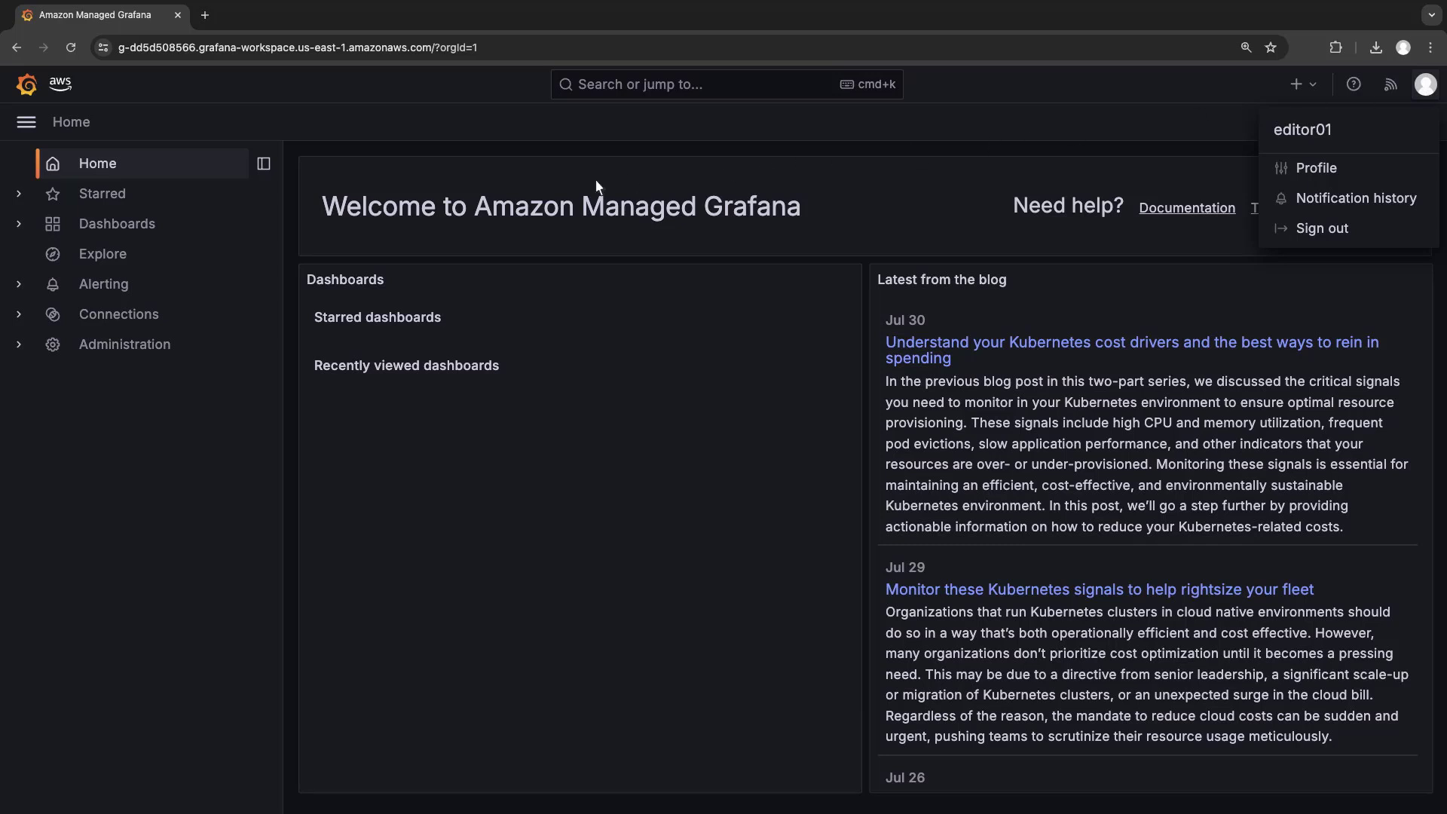
# Open Dashboards and expand EditorFolder to reveal the Observability Workshop dashboard
pyautogui.click(98, 224)
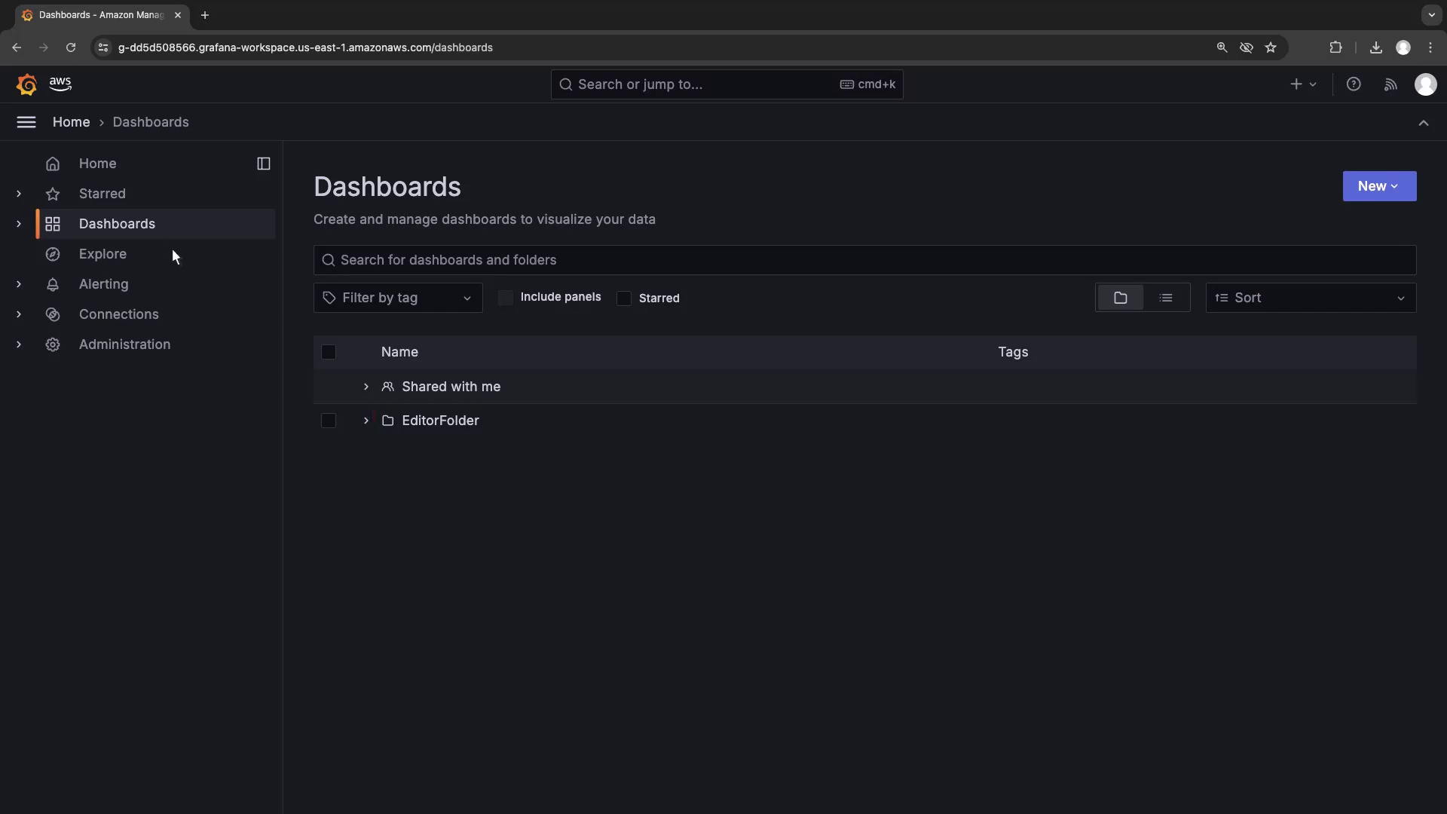
pyautogui.click(366, 420)
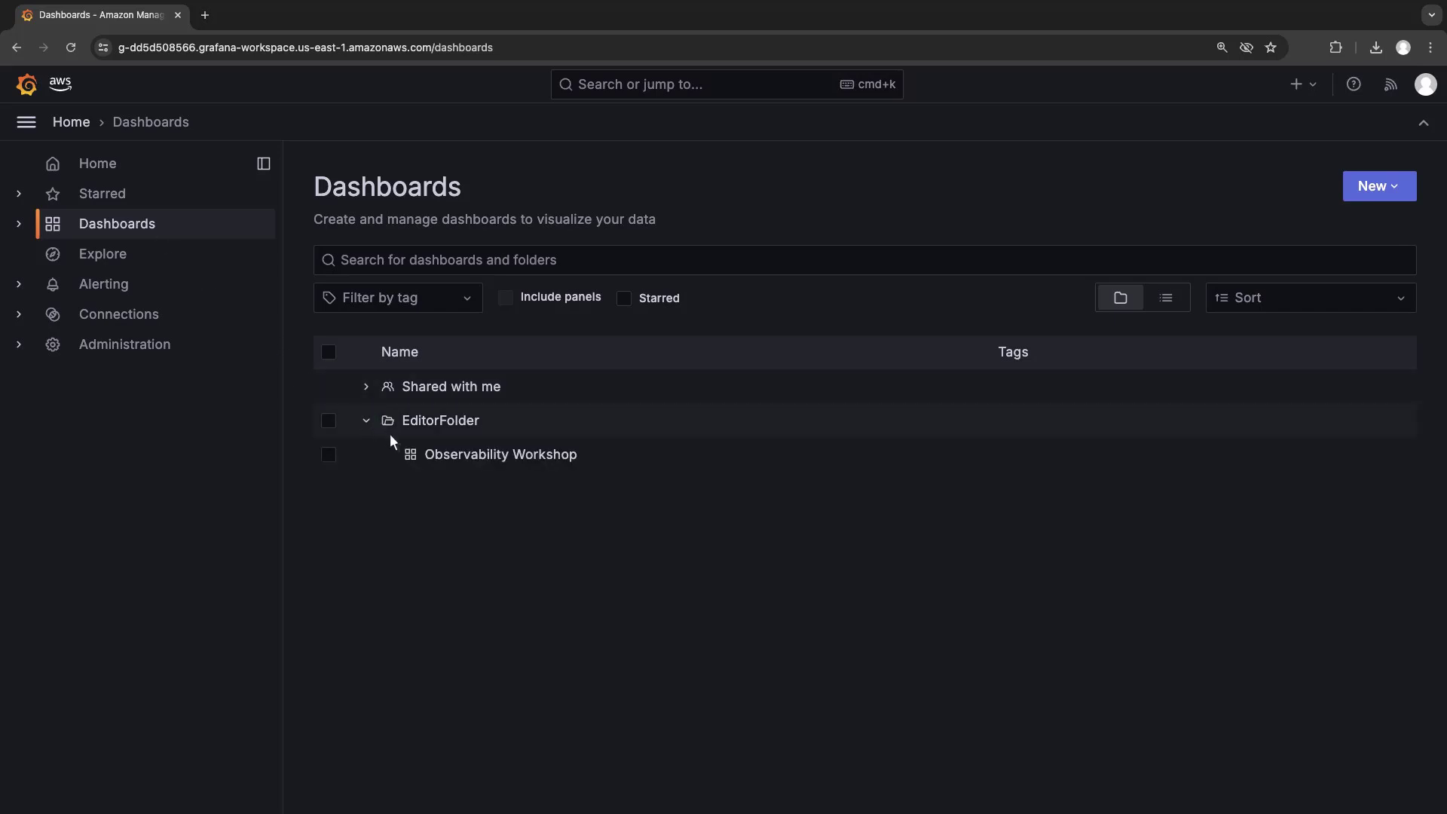
# Open Observability Workshop and remove the Cluster CPU 1 panel from its ECS section
pyautogui.click(440, 458)
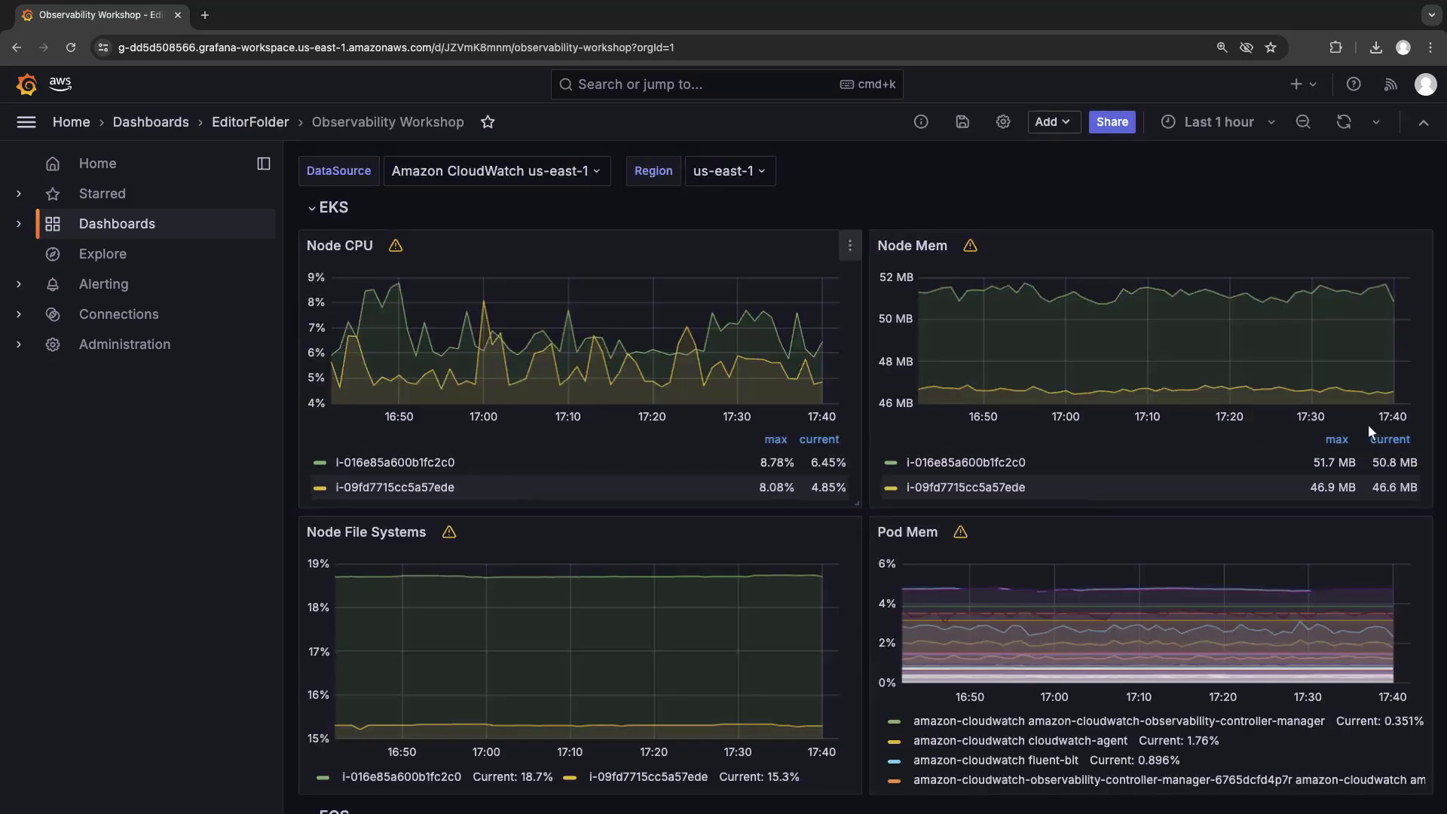
pyautogui.scroll(-7, 1432, 430)
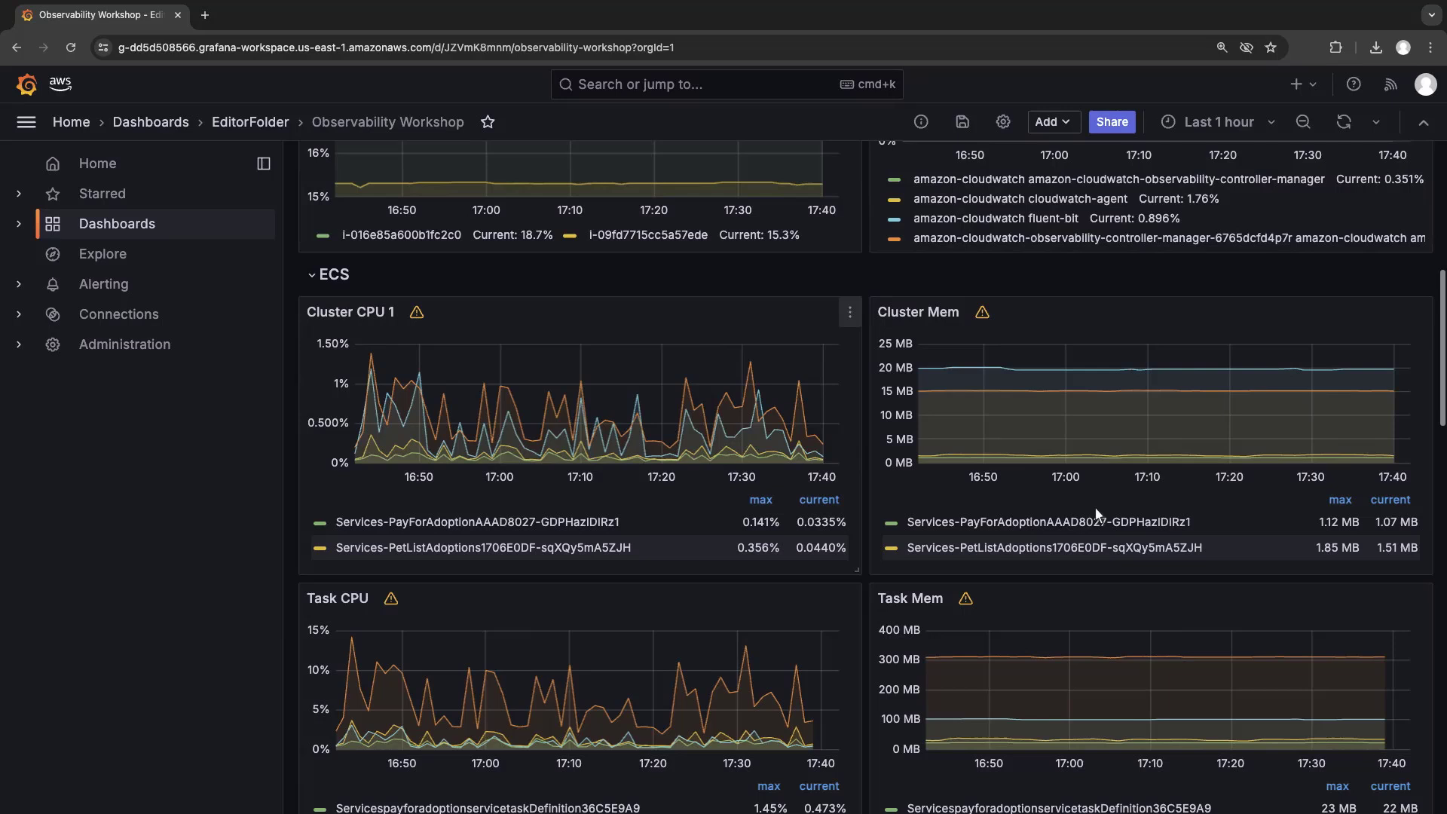
pyautogui.scroll(-2, 829, 543)
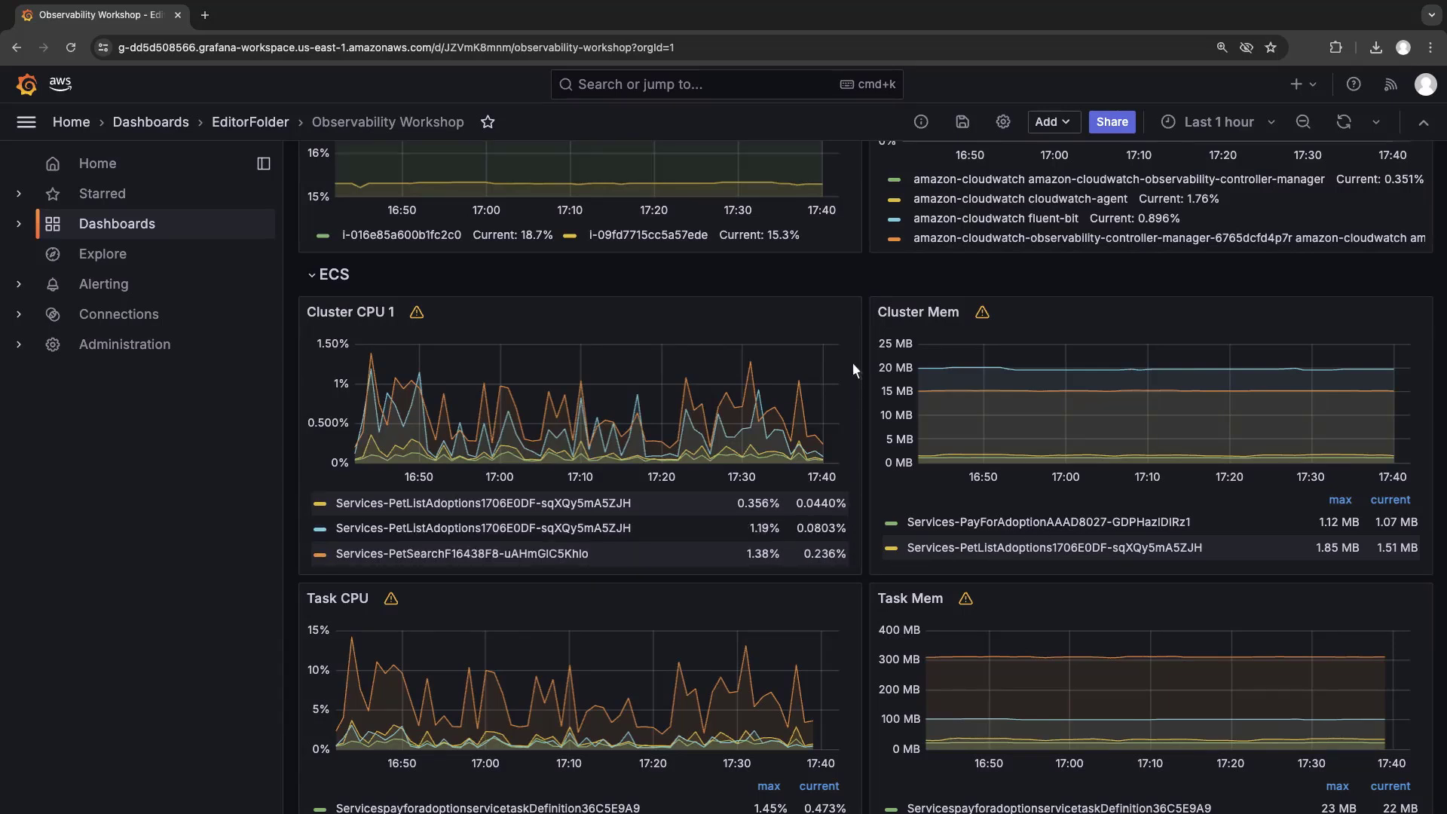
pyautogui.click(850, 313)
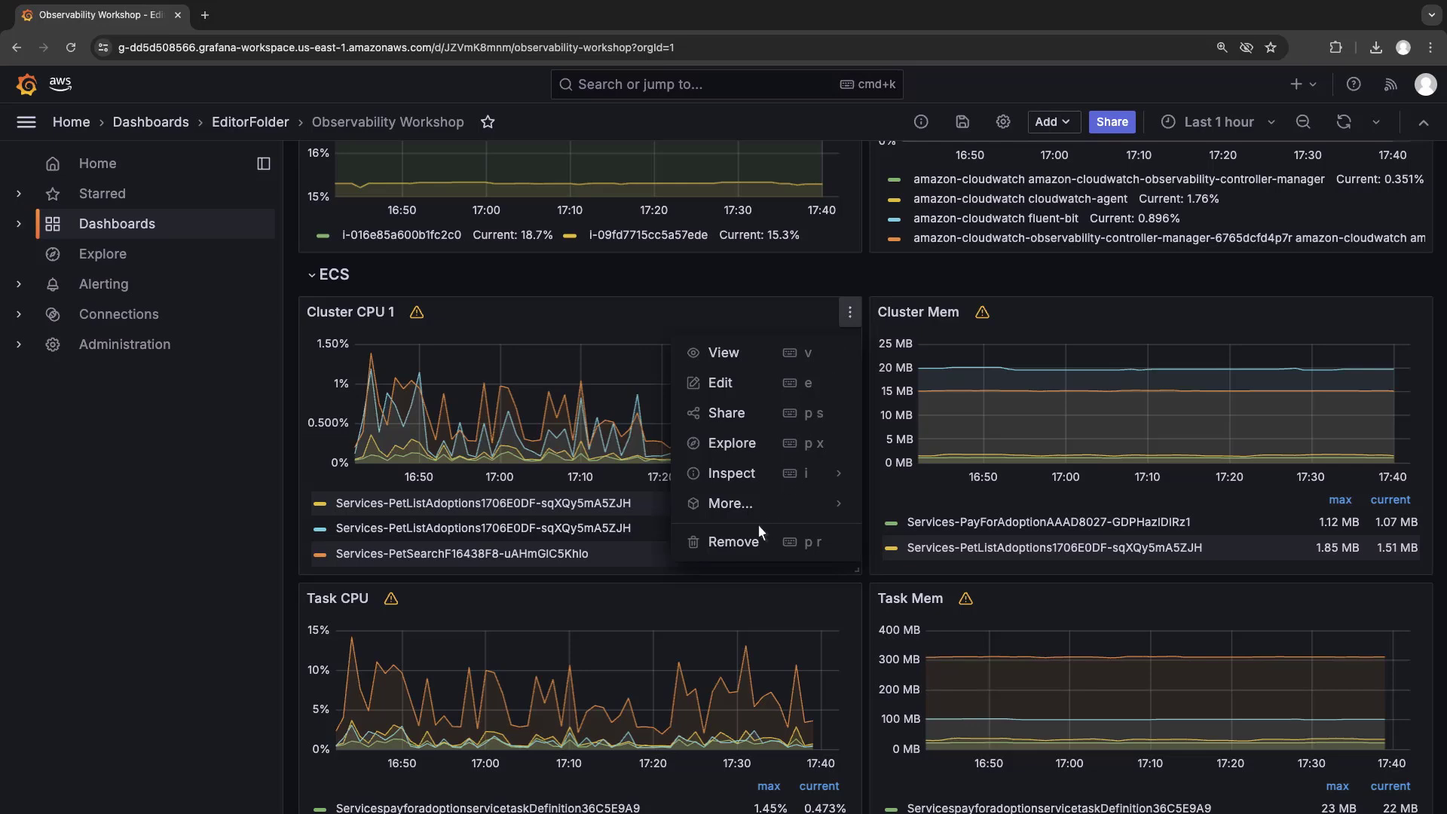
pyautogui.click(748, 542)
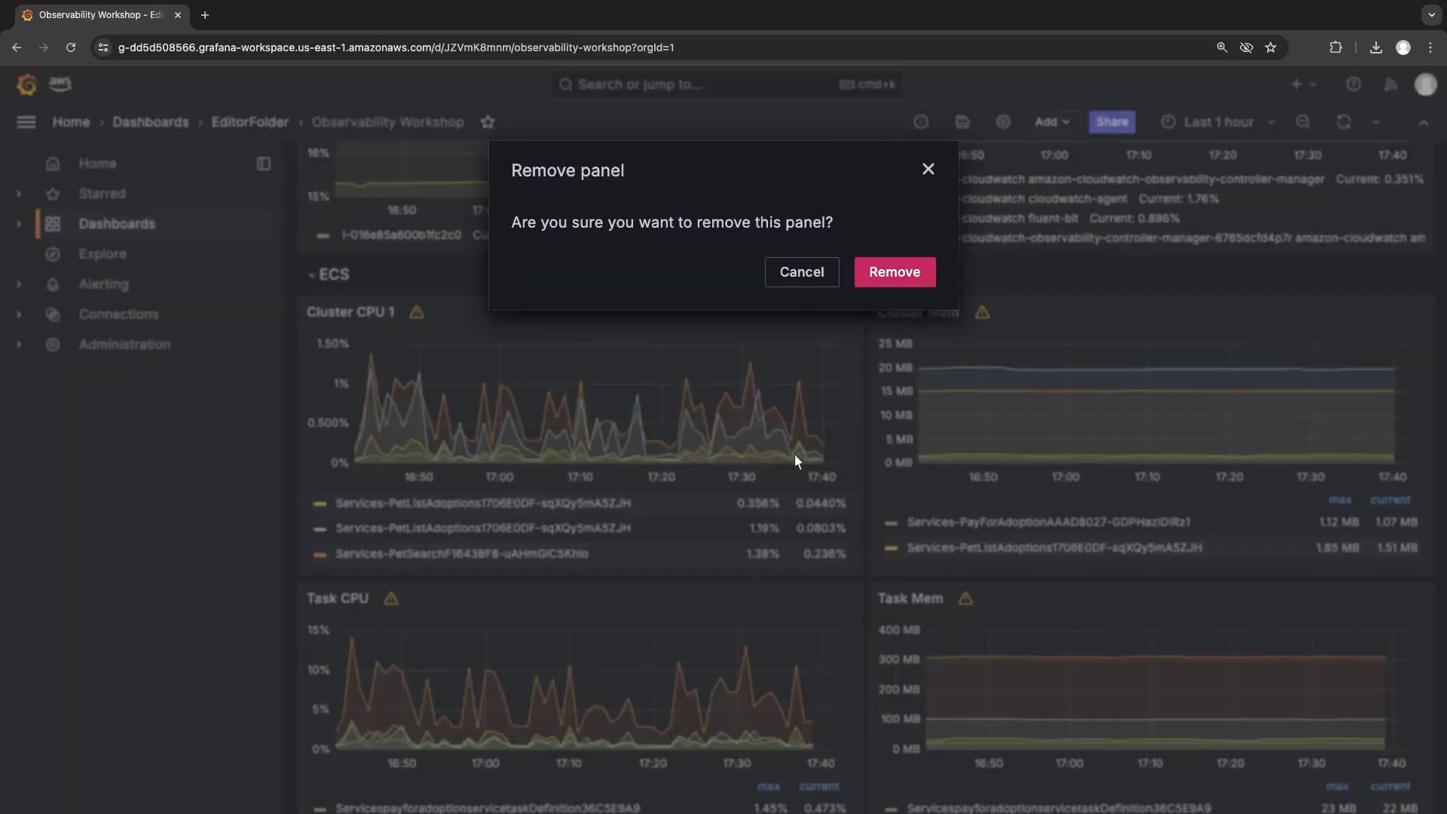
pyautogui.click(877, 275)
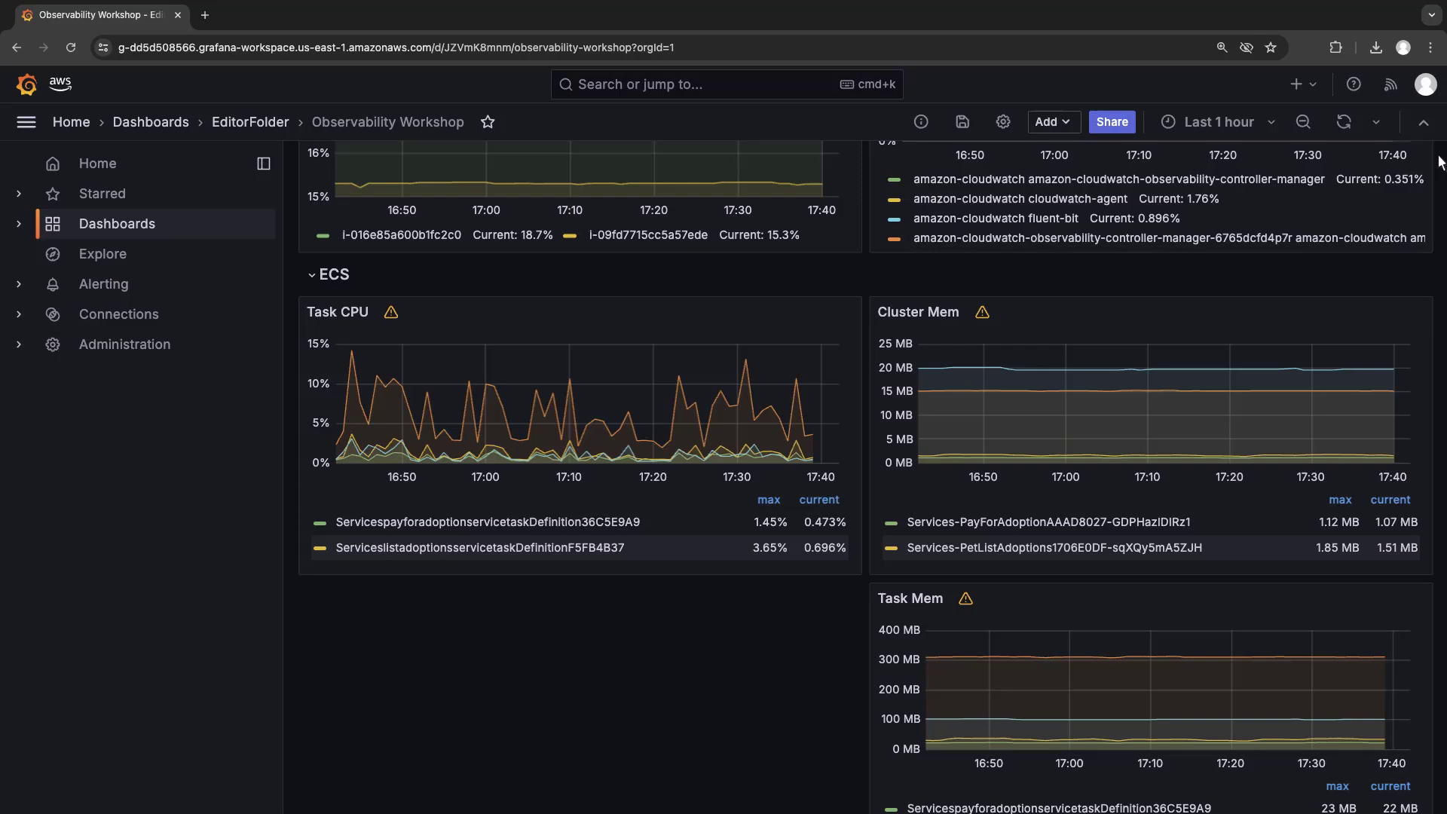
# Save the edited Observability Workshop dashboard through the Save dashboard drawer
pyautogui.scroll(7, 1439, 161)
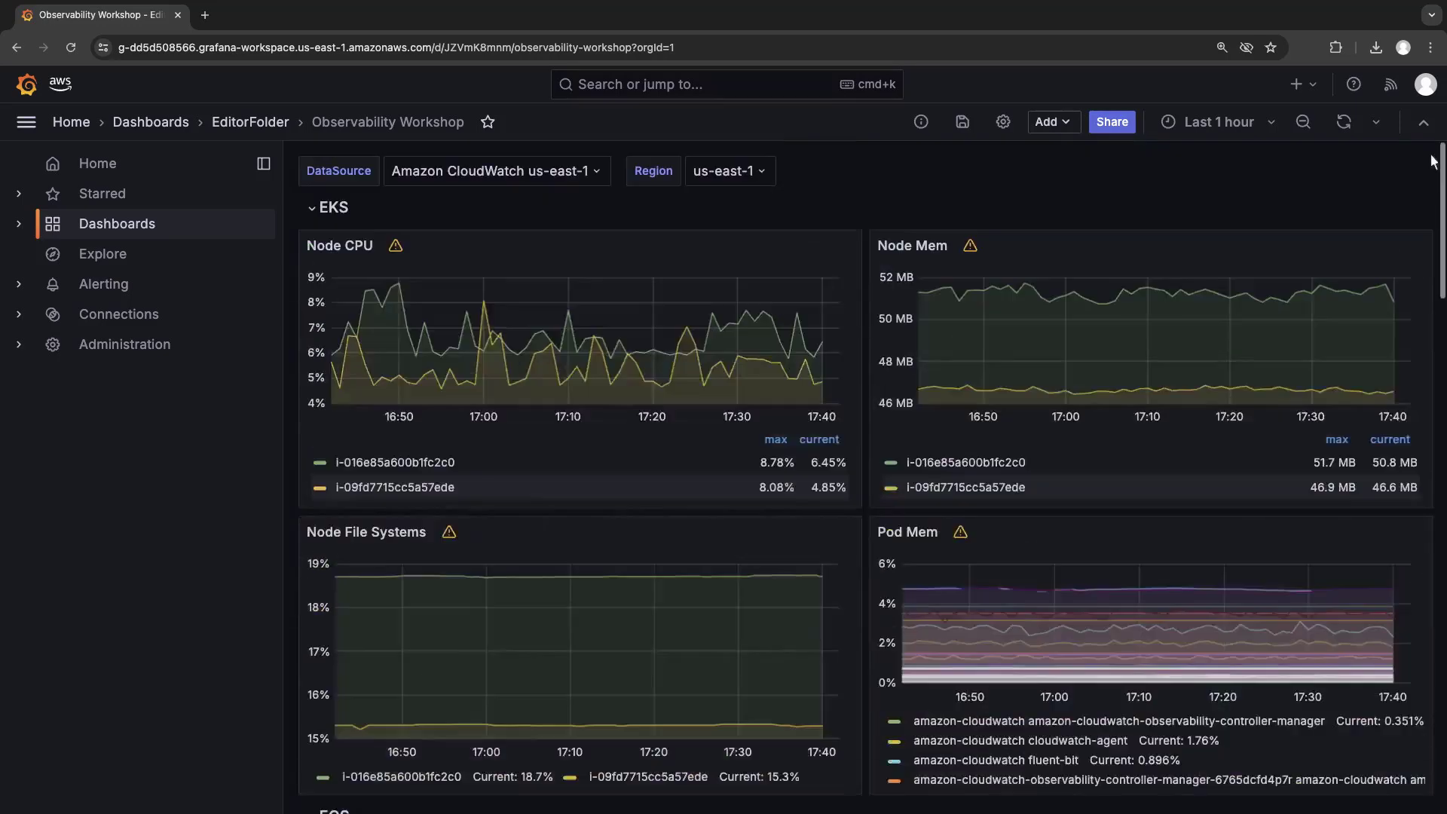
pyautogui.click(961, 124)
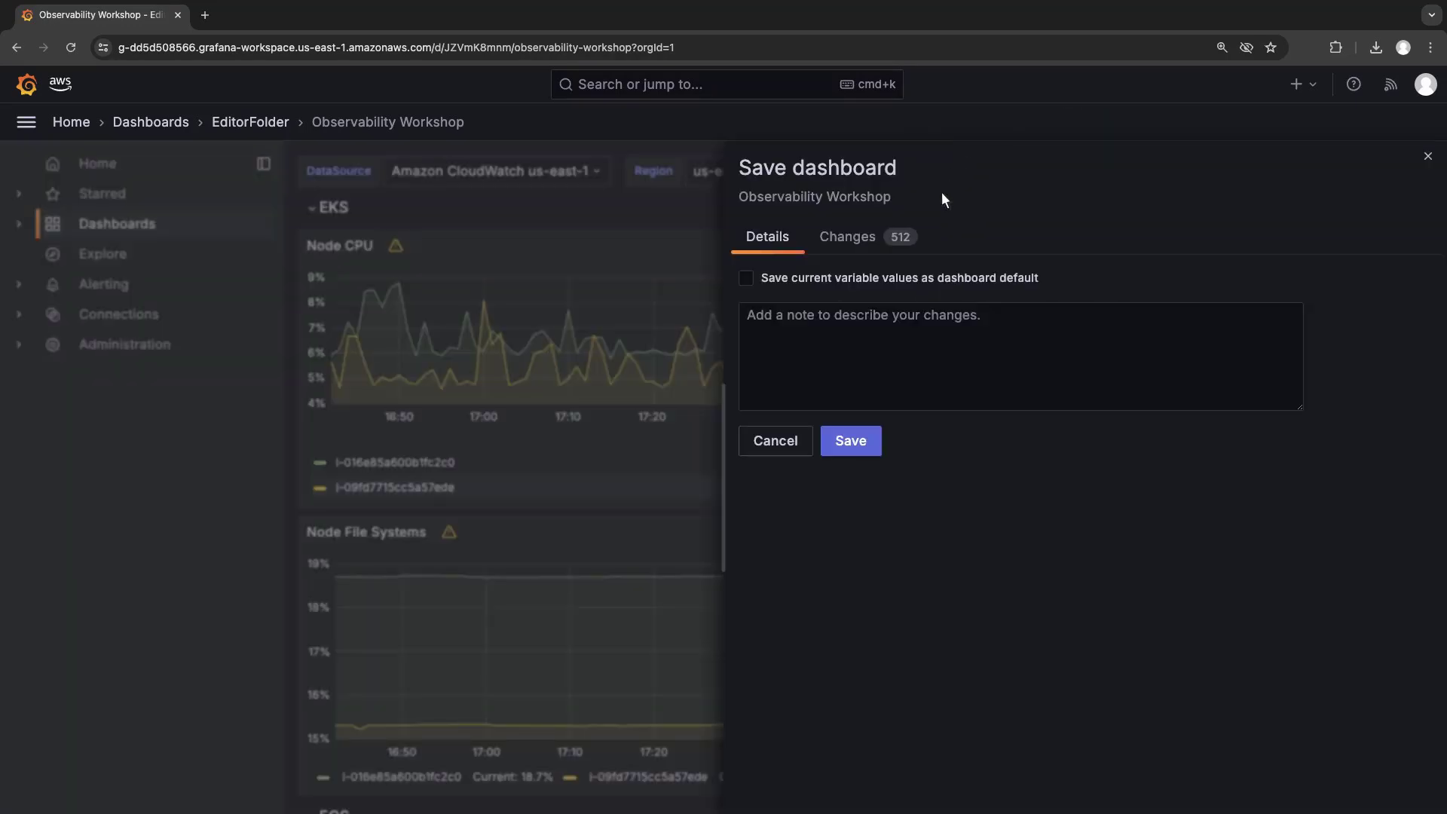
pyautogui.click(853, 443)
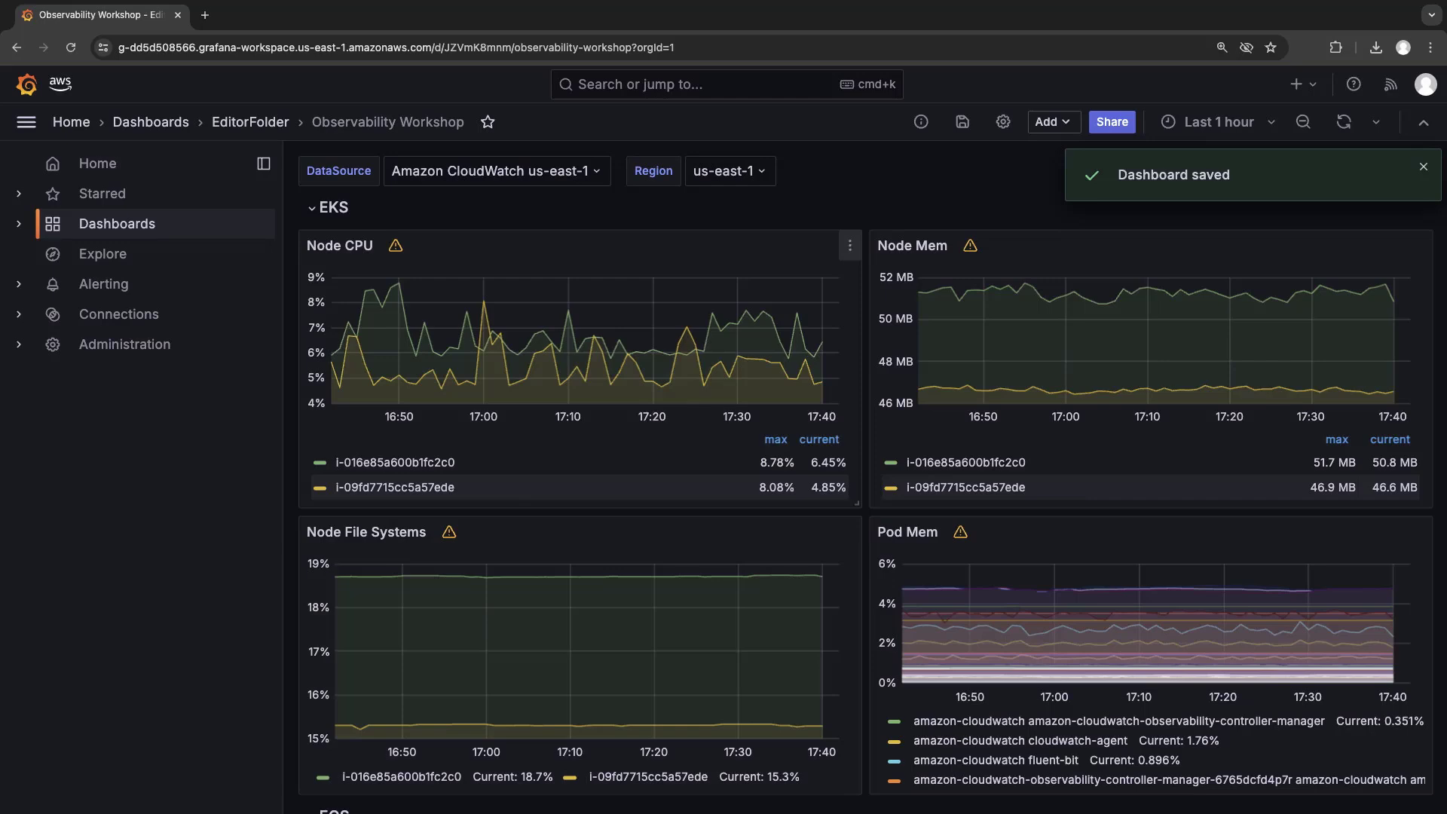